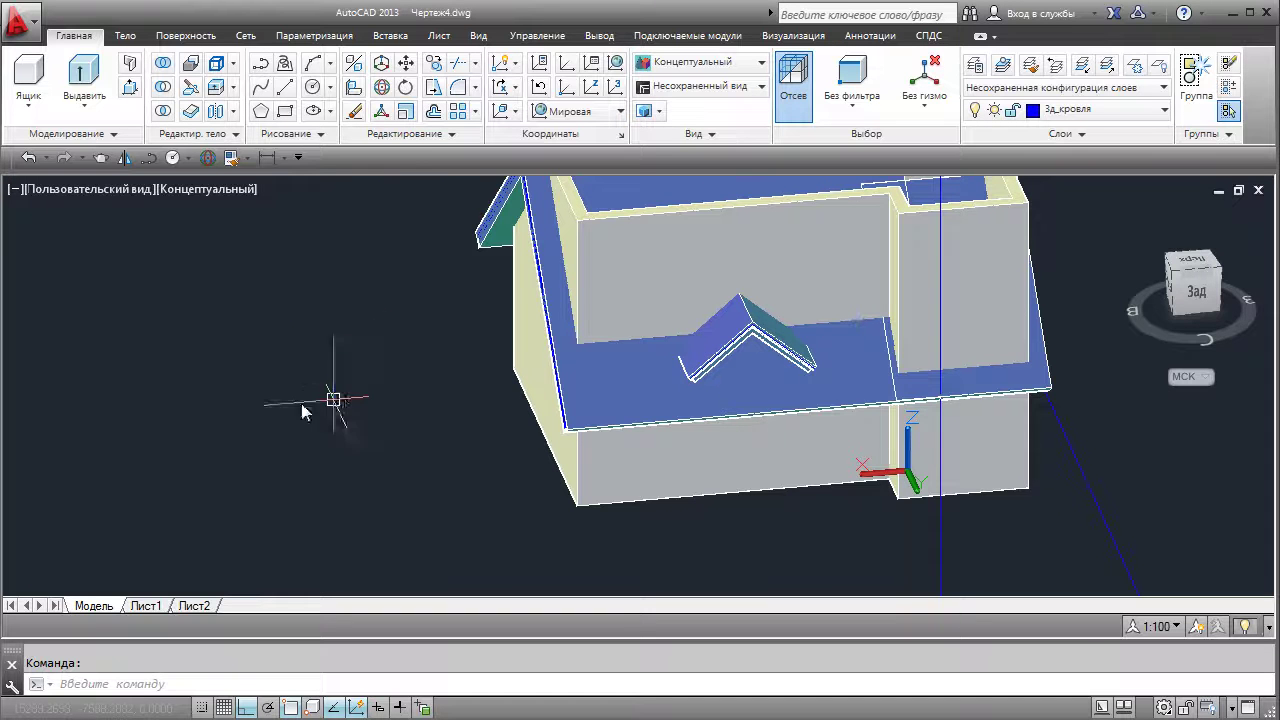
# Step: Draw a large flat rectangular box in the empty space beside the house model
pyautogui.moveTo(241, 444); pyautogui.dragTo(430, 387, button='middle')
pyautogui.moveTo(240, 437); pyautogui.dragTo(433, 410, button='middle')
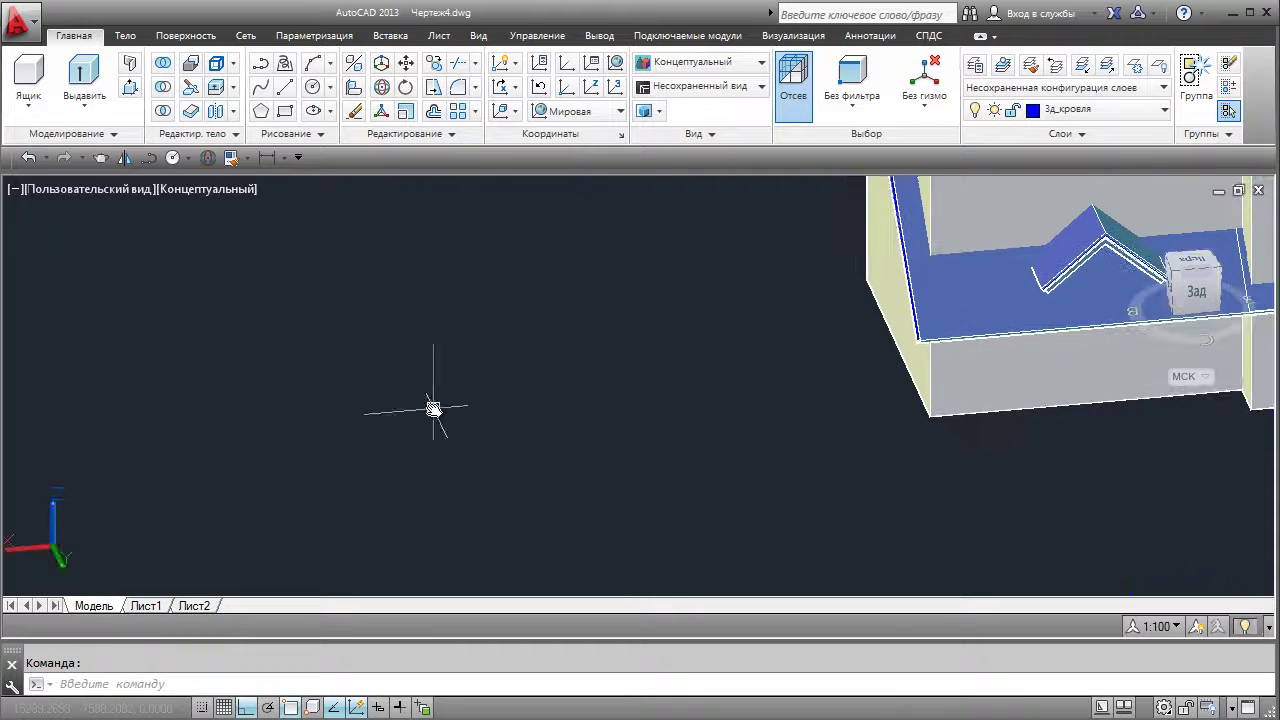
pyautogui.scroll(-2, 452, 395)
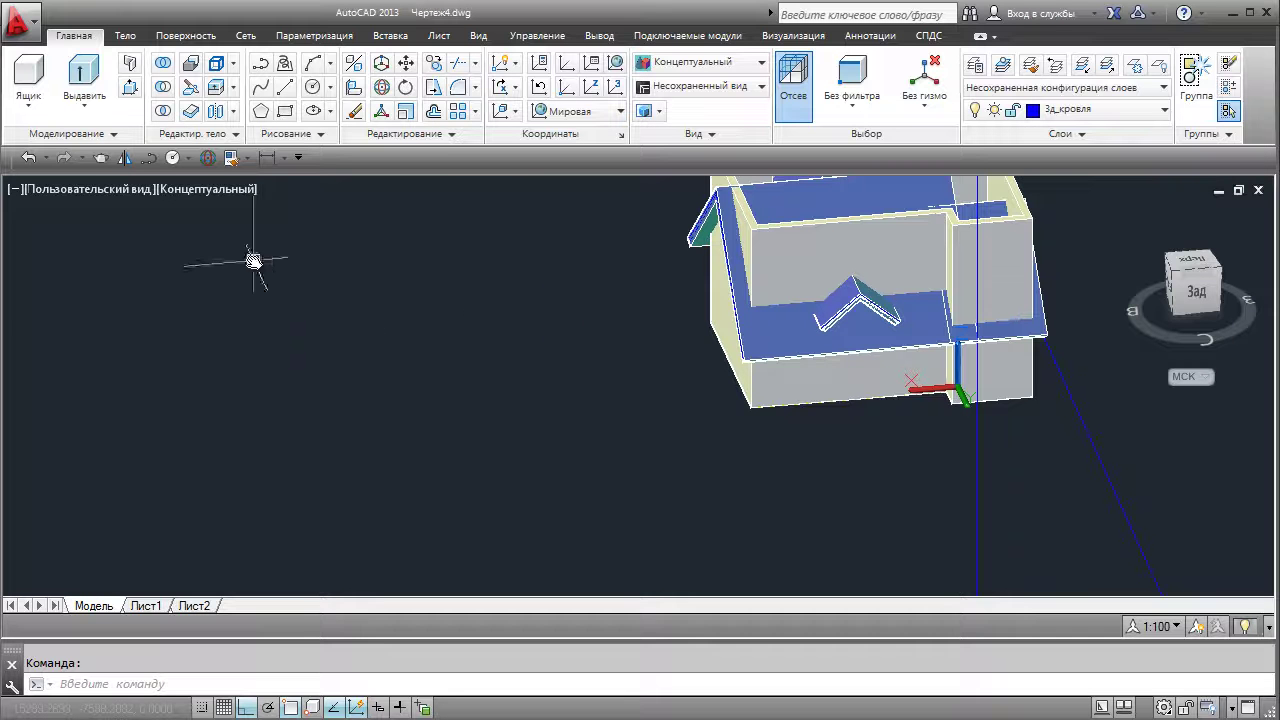
pyautogui.click(28, 75)
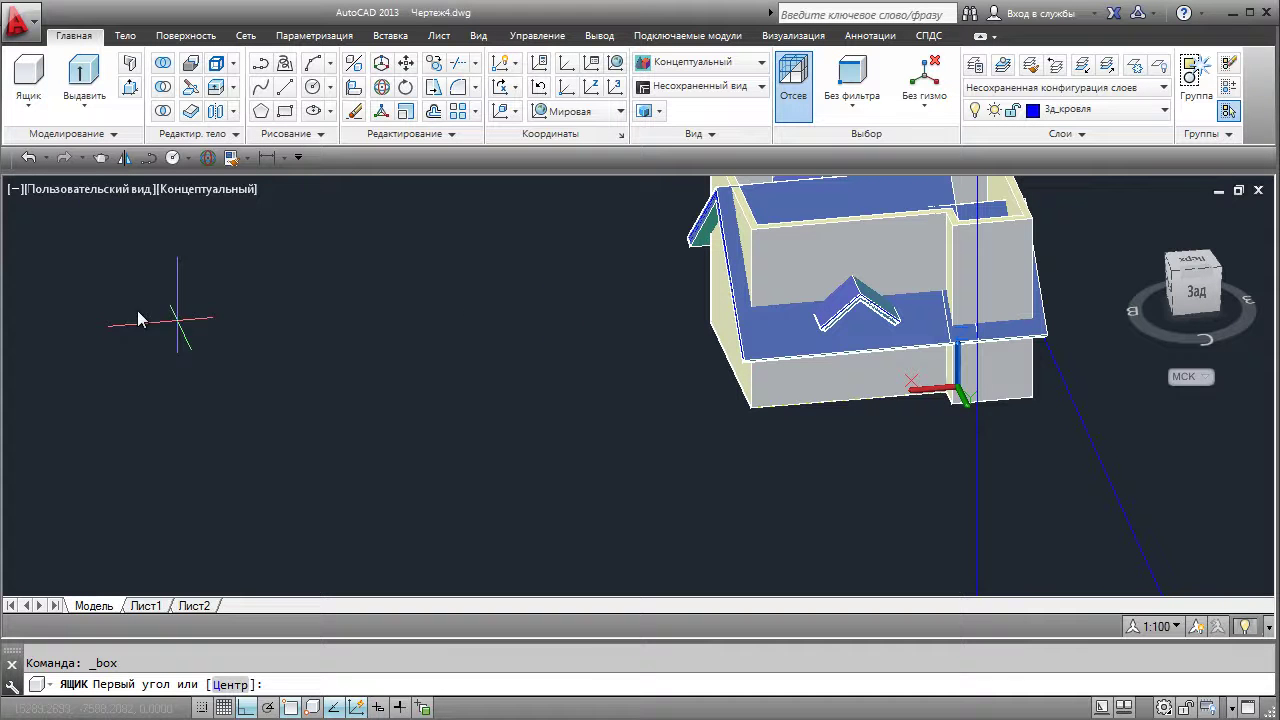
pyautogui.click(86, 249)
pyautogui.click(598, 483)
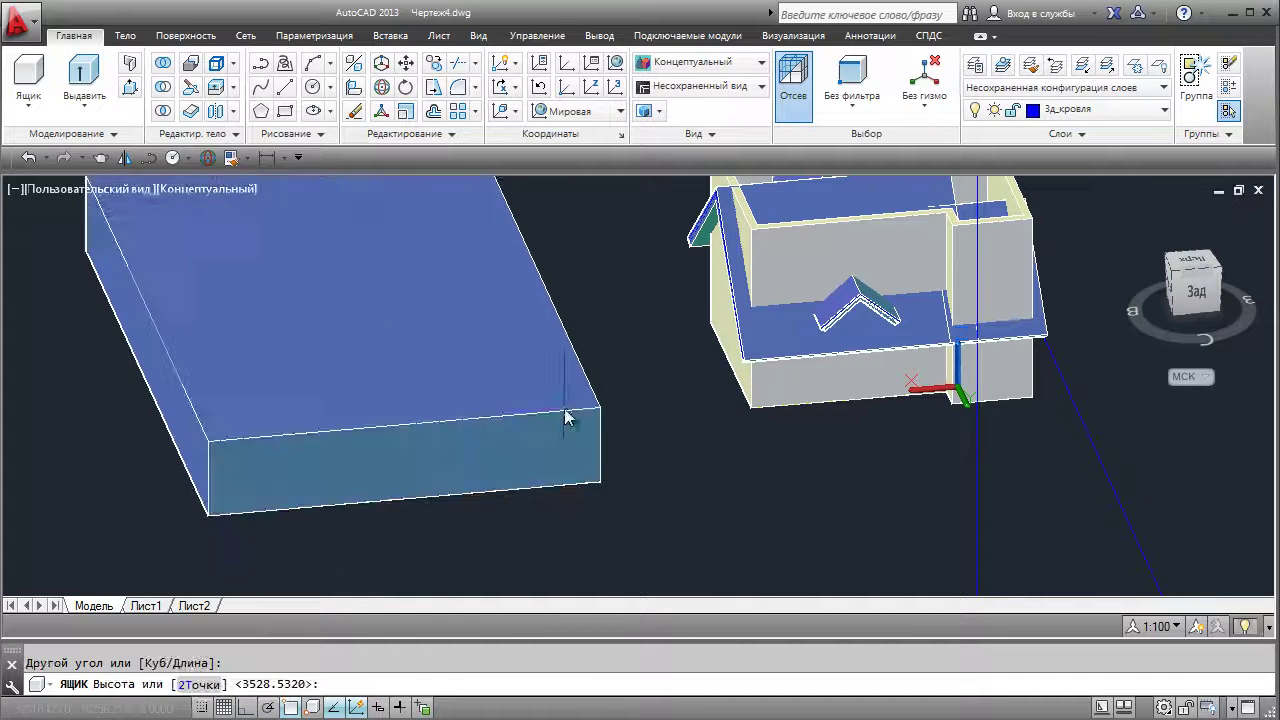
pyautogui.click(571, 434)
# Step: Draw a closed stepped polyline on the box's top face, running from its front edge to its side edge and through the corner
pyautogui.keyDown('shift'); pyautogui.moveTo(609, 323); pyautogui.dragTo(522, 385, button='middle'); pyautogui.keyUp('shift')
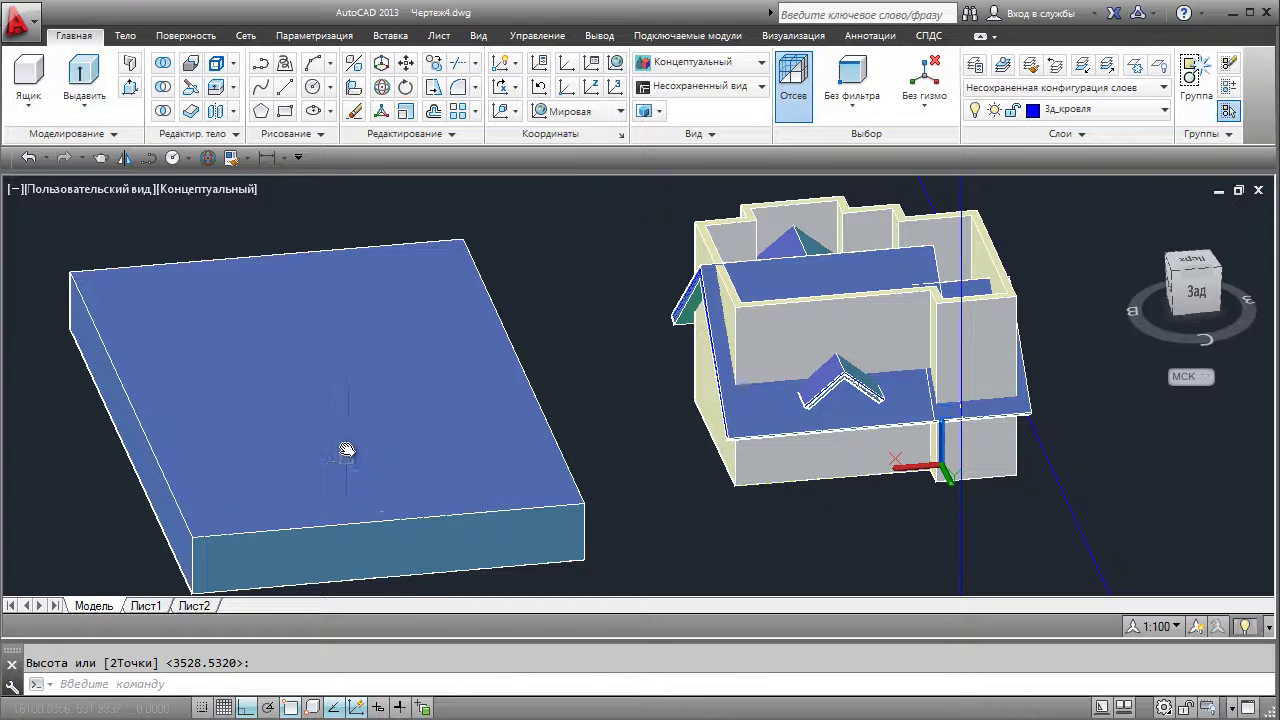
pyautogui.click(266, 85)
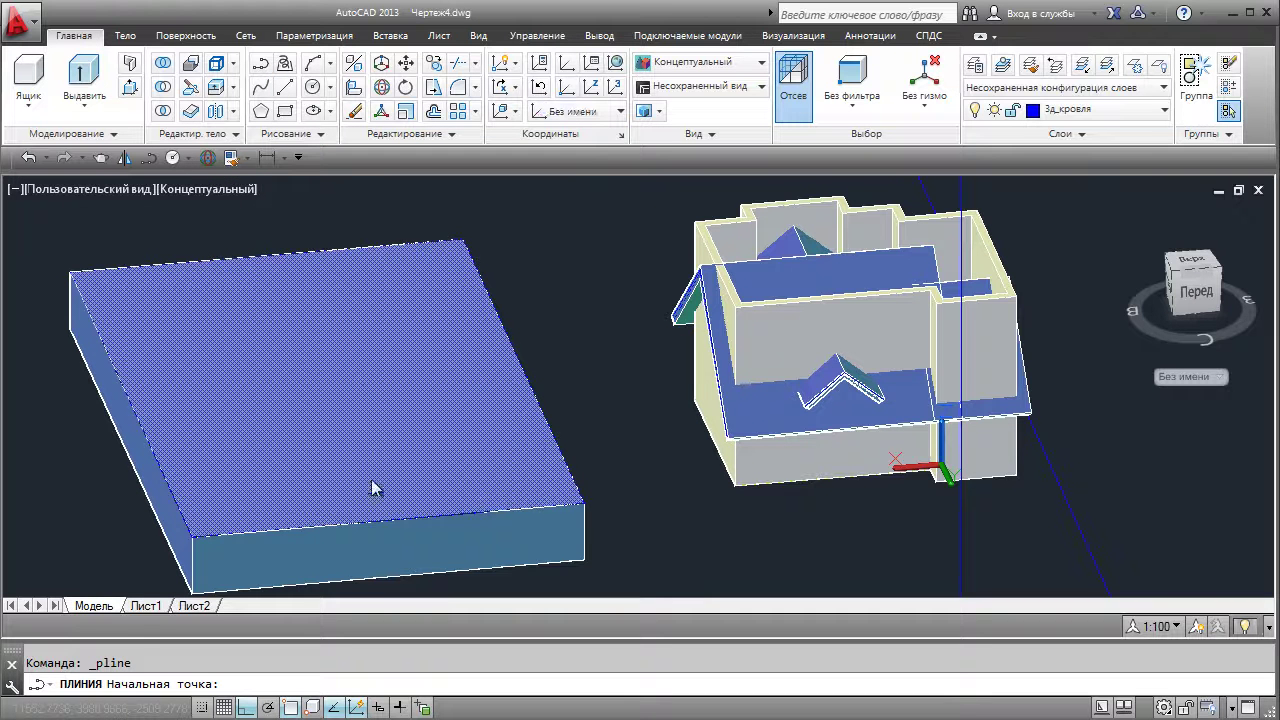
pyautogui.click(376, 520)
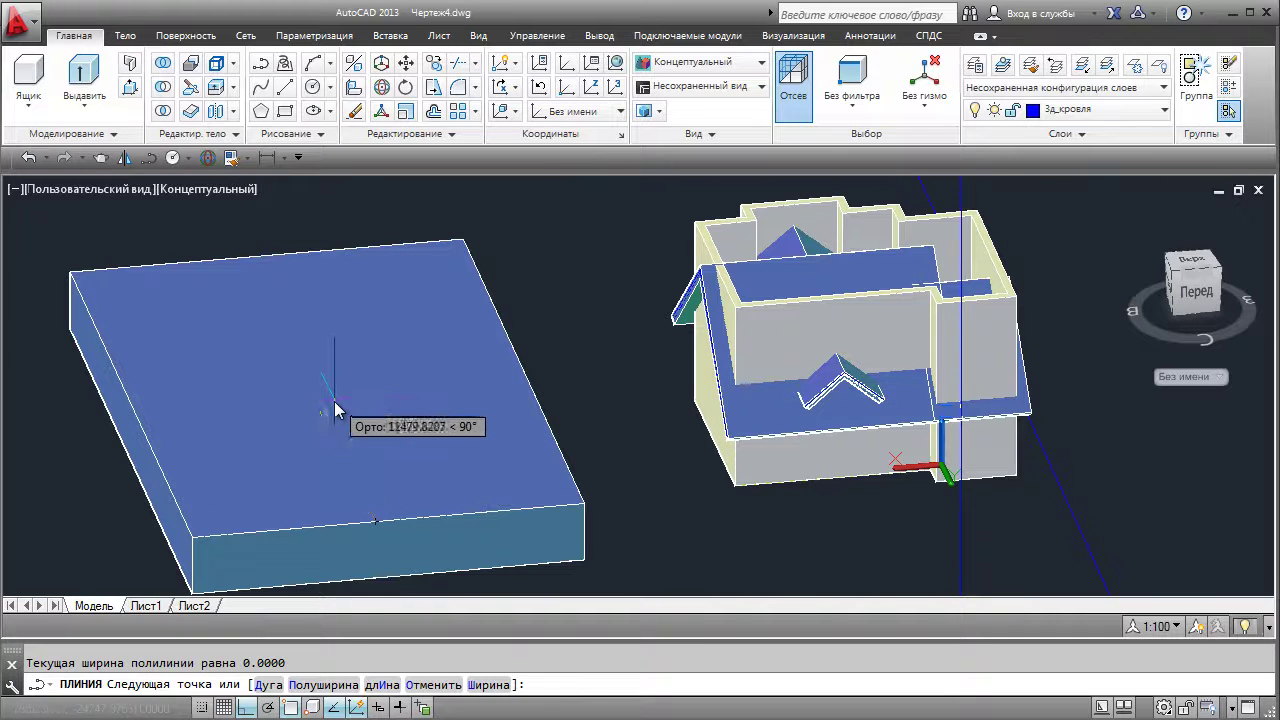
pyautogui.click(402, 369)
pyautogui.click(396, 331)
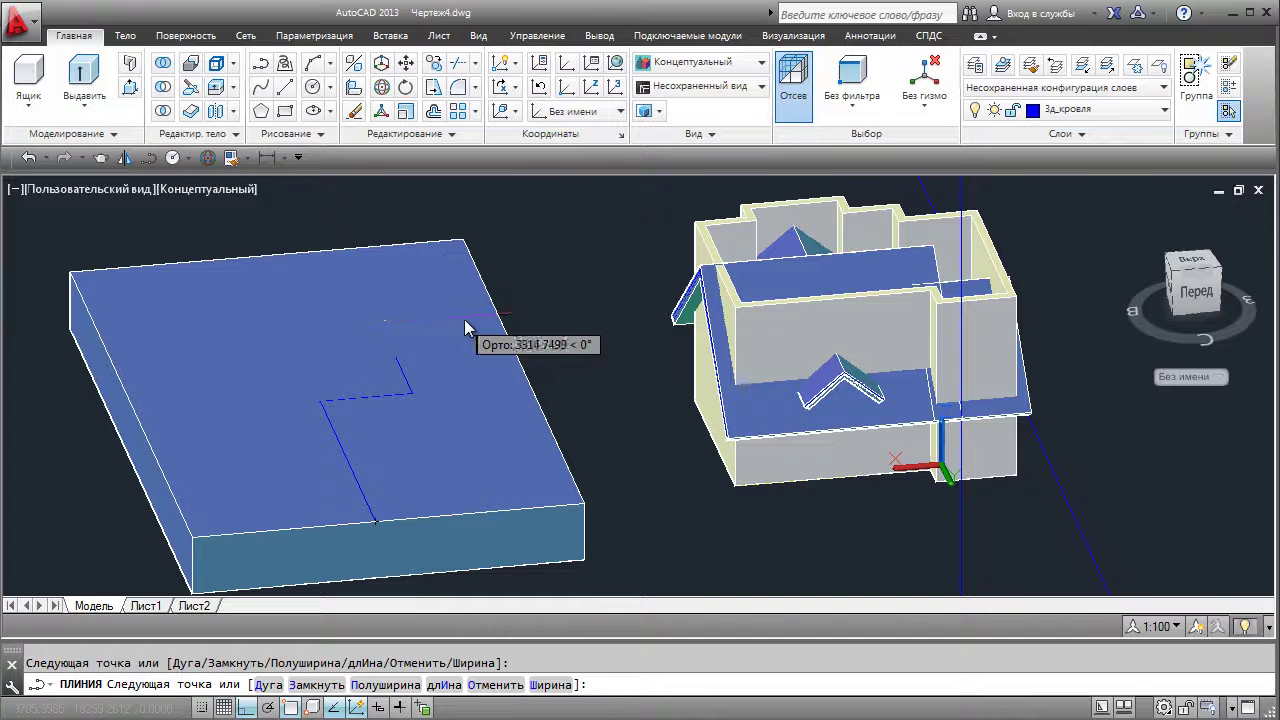
pyautogui.click(497, 314)
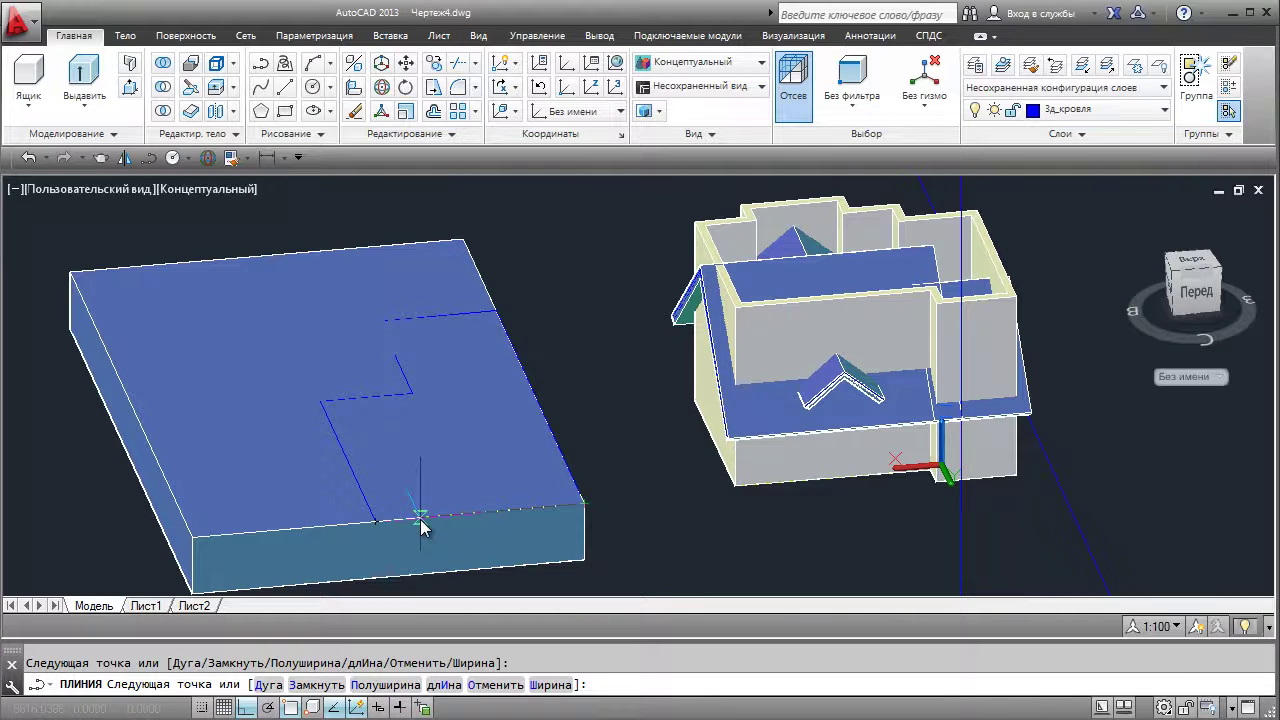
pyautogui.write('з')
pyautogui.press('Return')
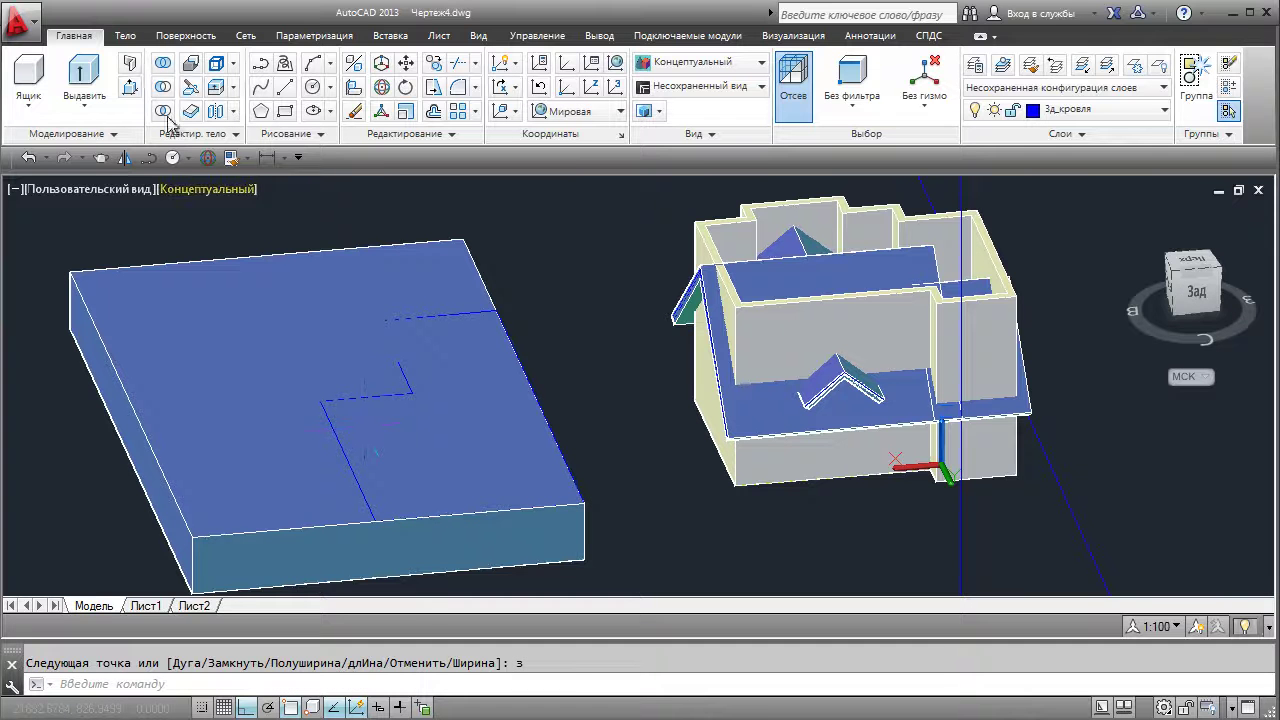
pyautogui.click(84, 72)
pyautogui.click(333, 438)
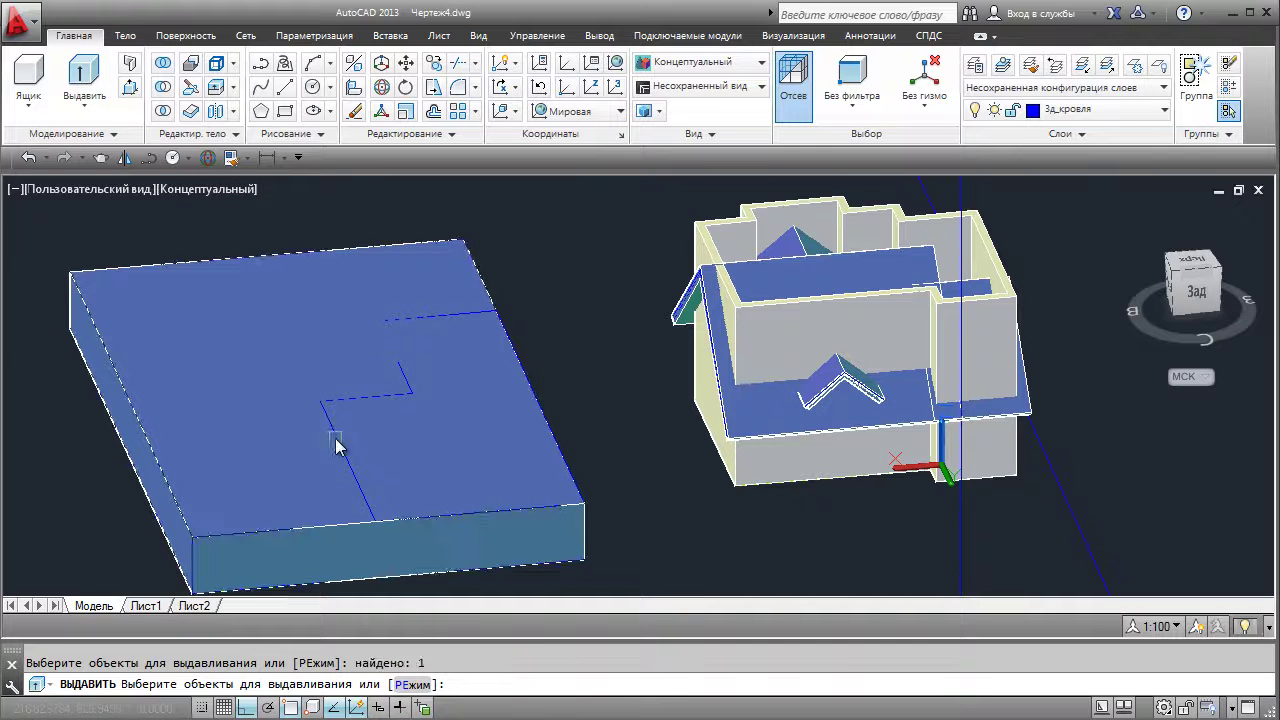
pyautogui.press('Escape')
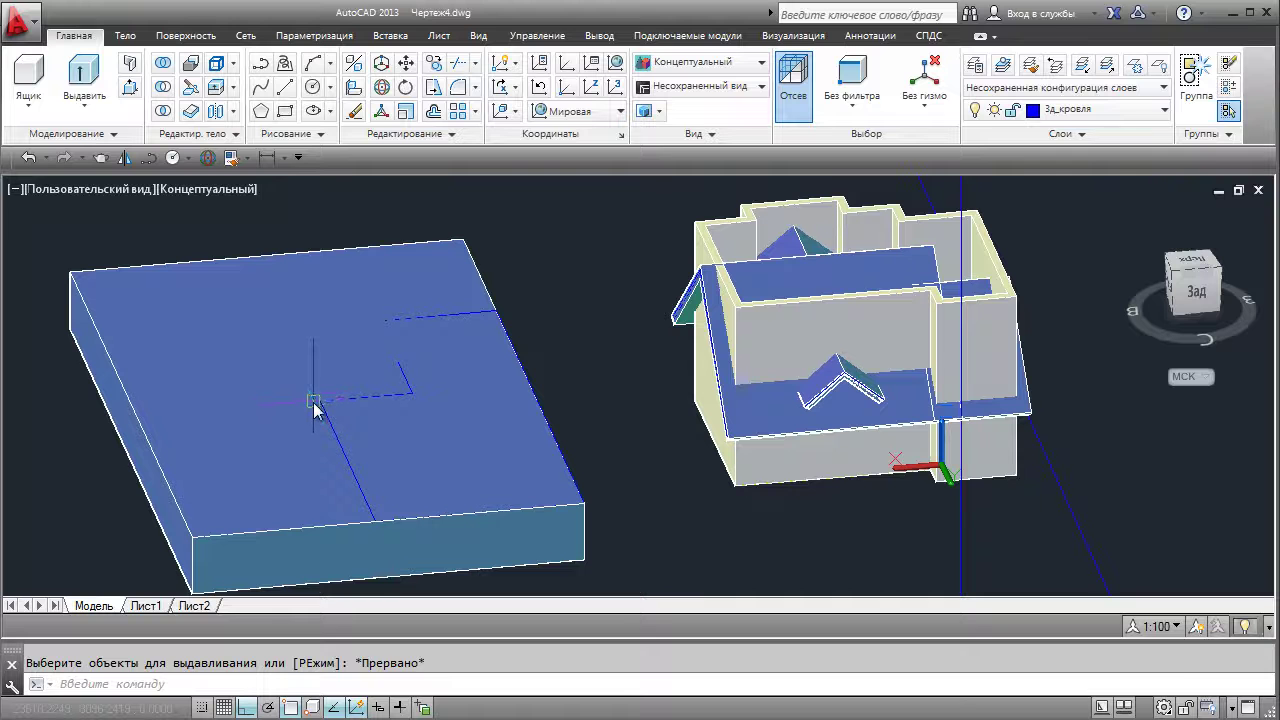
# Step: Turn on selection cycling and extrude the stepped polyline as a solid down through the box
pyautogui.hotkey('ctrl', 'w')
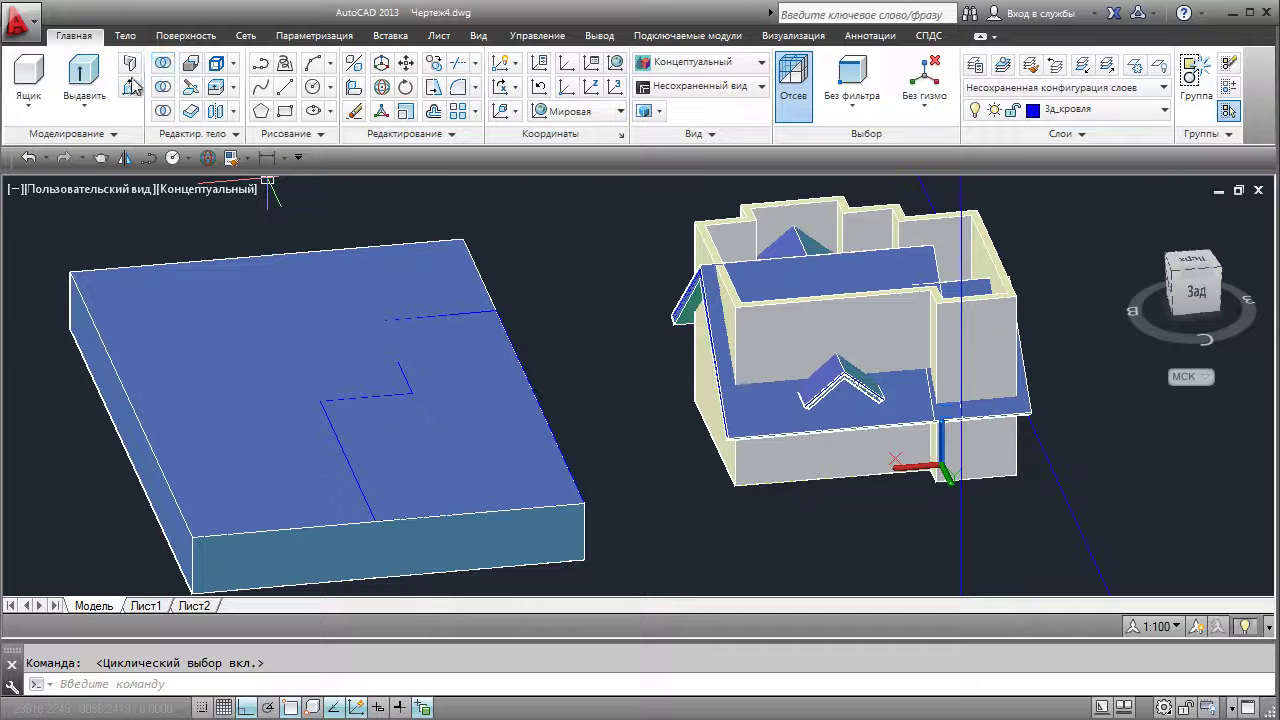
pyautogui.click(84, 75)
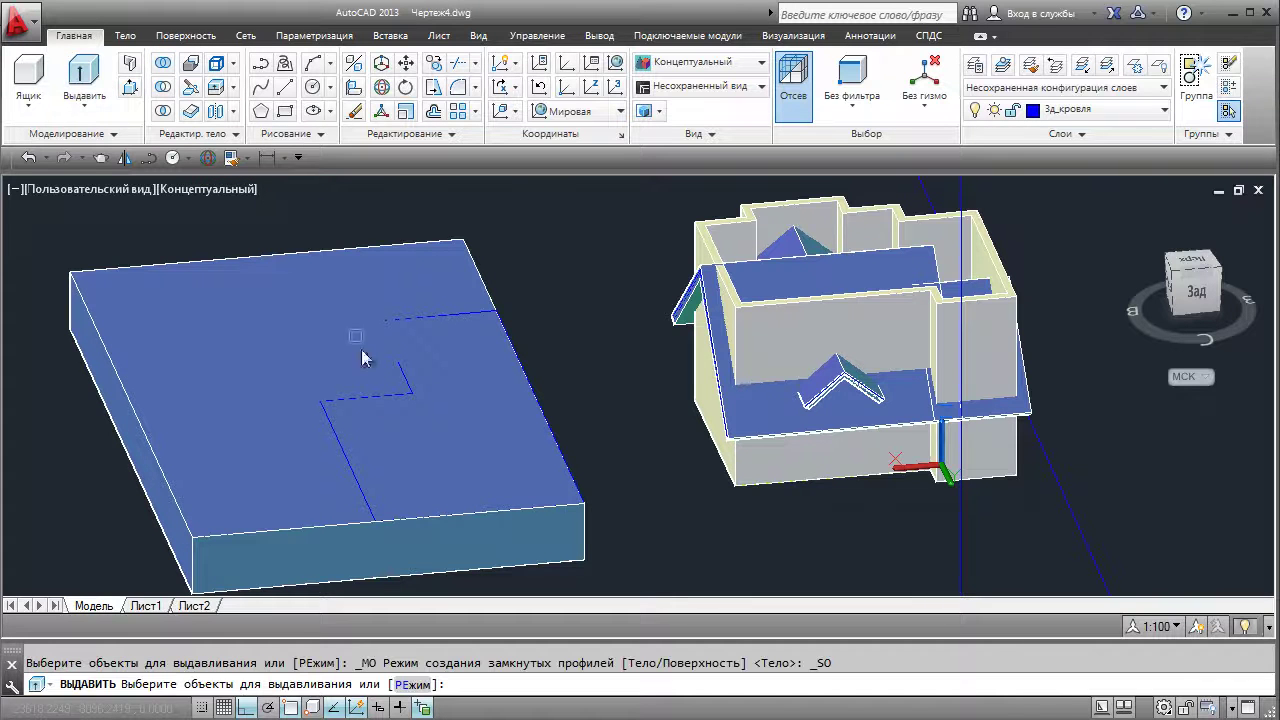
pyautogui.click(340, 447)
pyautogui.click(440, 535)
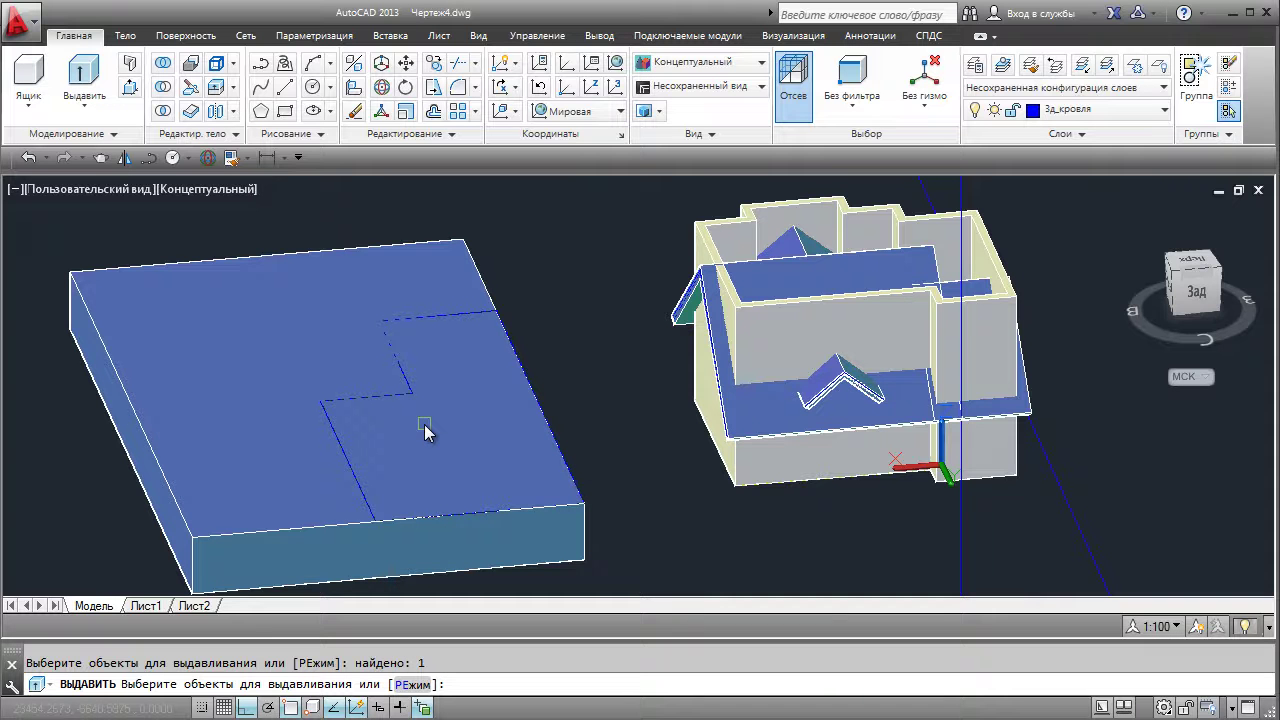
pyautogui.press('Return')
pyautogui.scroll(4, 440, 450)
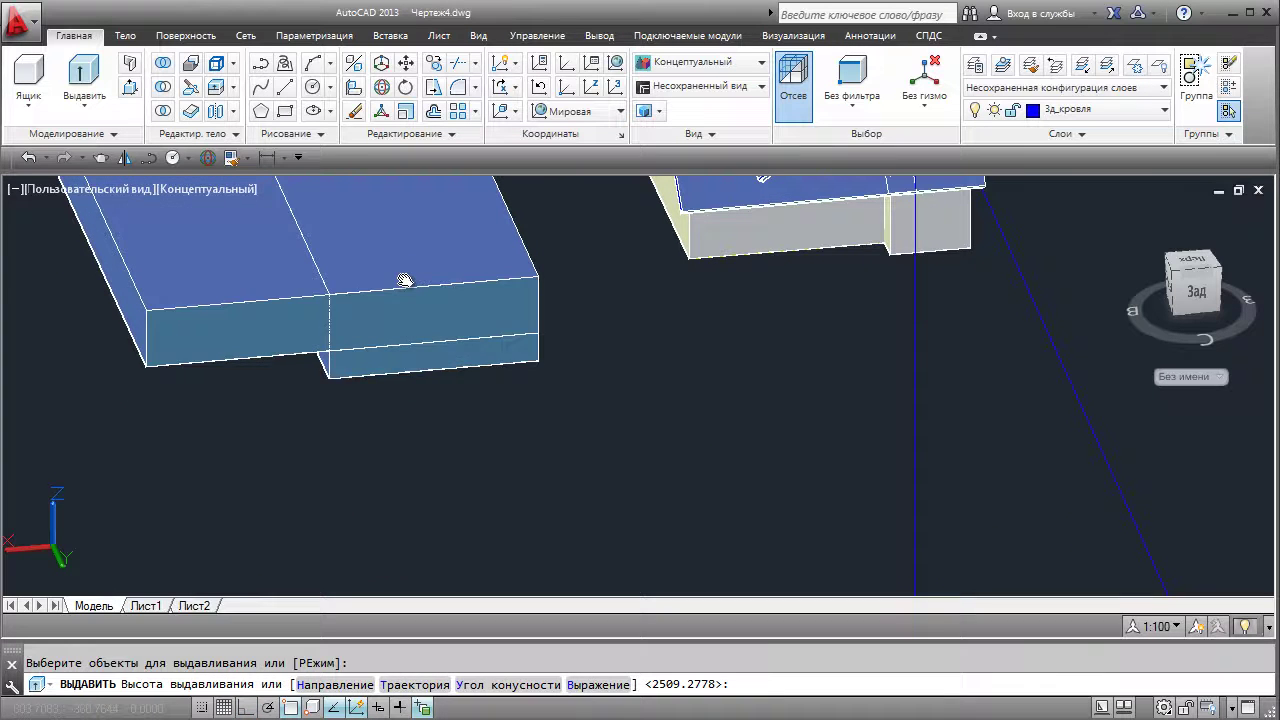
pyautogui.click(417, 380)
# Step: Move the extruded stepped solid upward so that it sticks out both above and below the box
pyautogui.moveTo(566, 423); pyautogui.dragTo(563, 526, button='middle')
pyautogui.click(563, 529)
pyautogui.click(515, 489)
pyautogui.click(515, 490)
pyautogui.write('п')
pyautogui.press('Return')
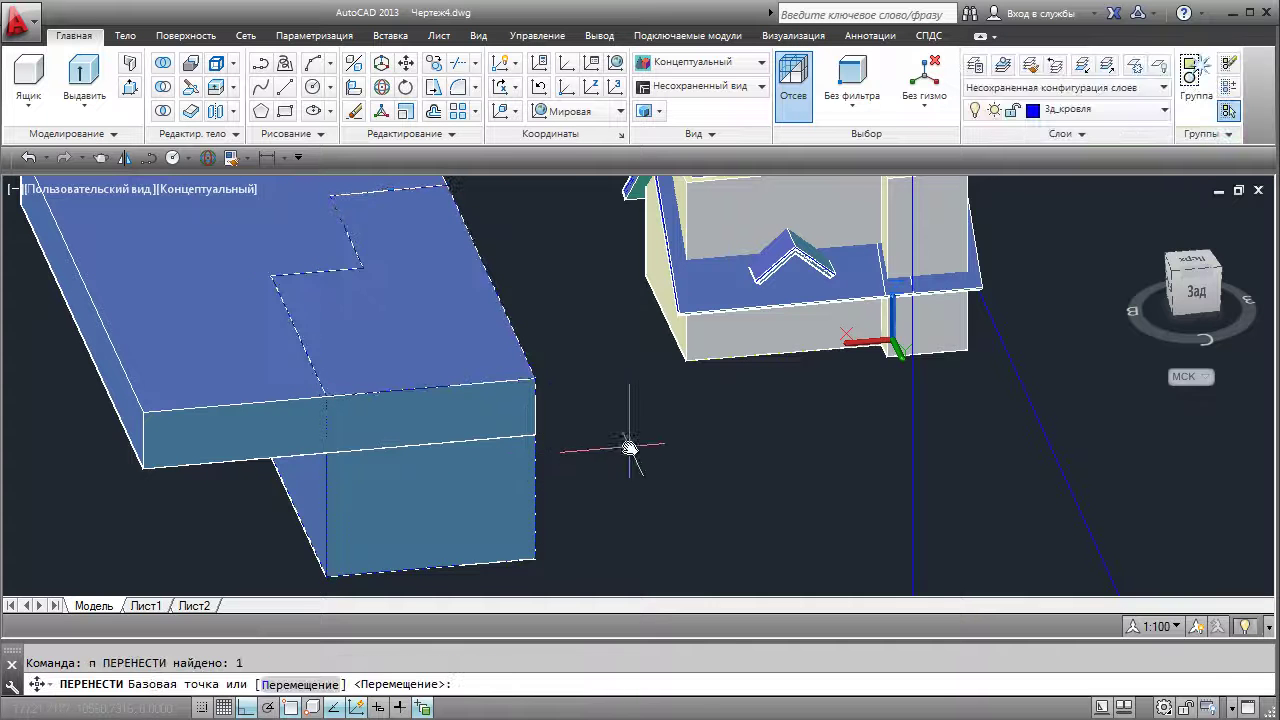
pyautogui.click(617, 442)
pyautogui.click(634, 405)
pyautogui.moveTo(437, 214); pyautogui.dragTo(474, 289, button='middle')
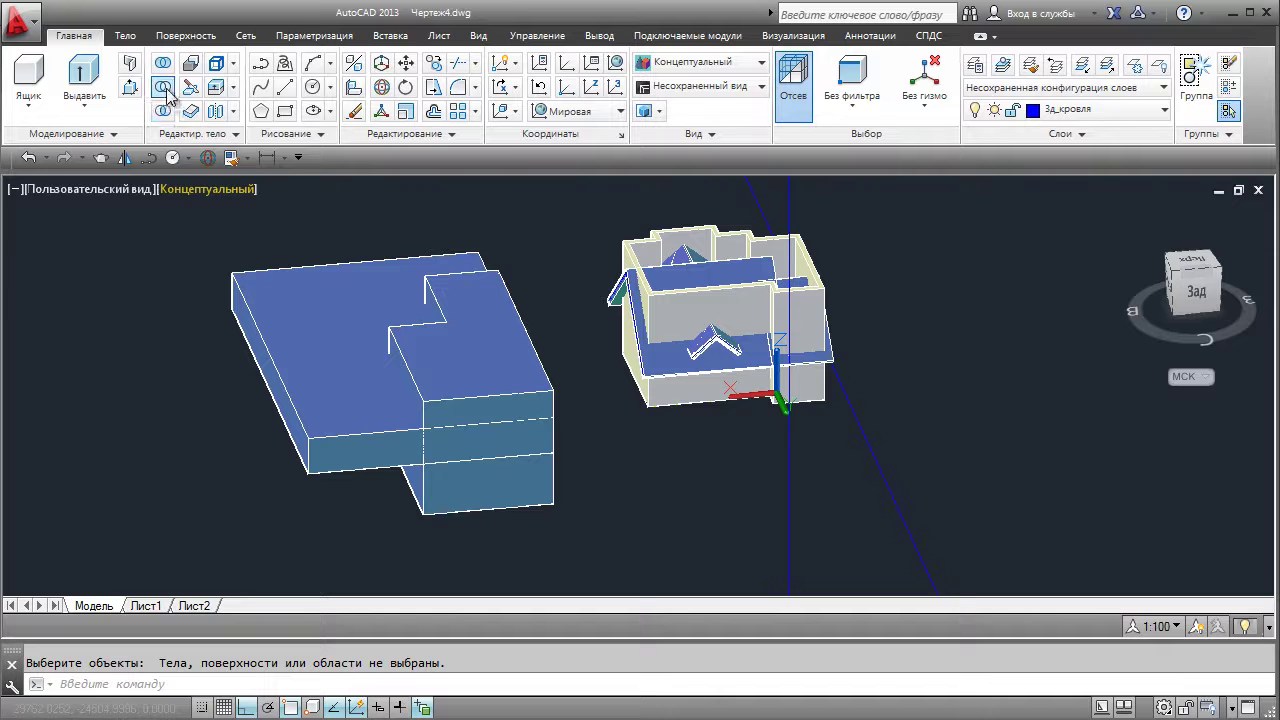
# Step: Subtract the stepped solid from the box to cut out its corner
pyautogui.click(164, 88)
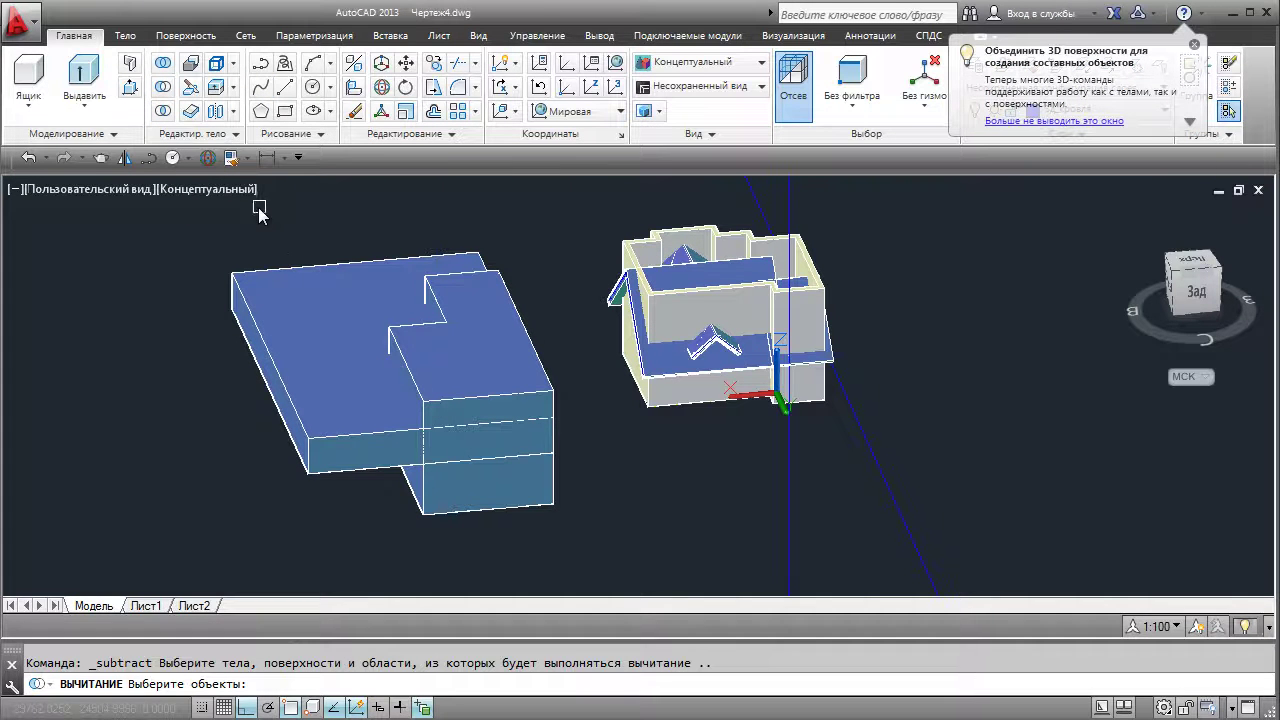
pyautogui.click(273, 269)
pyautogui.press('Return')
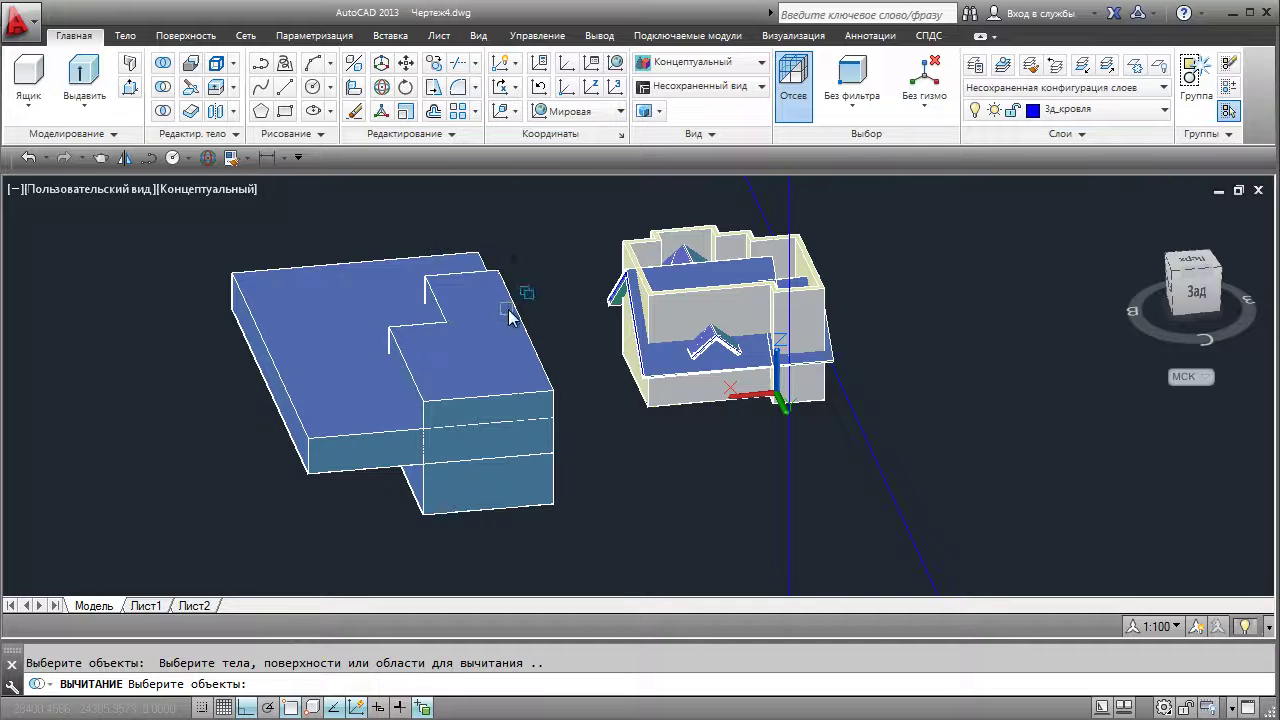
pyautogui.click(549, 397)
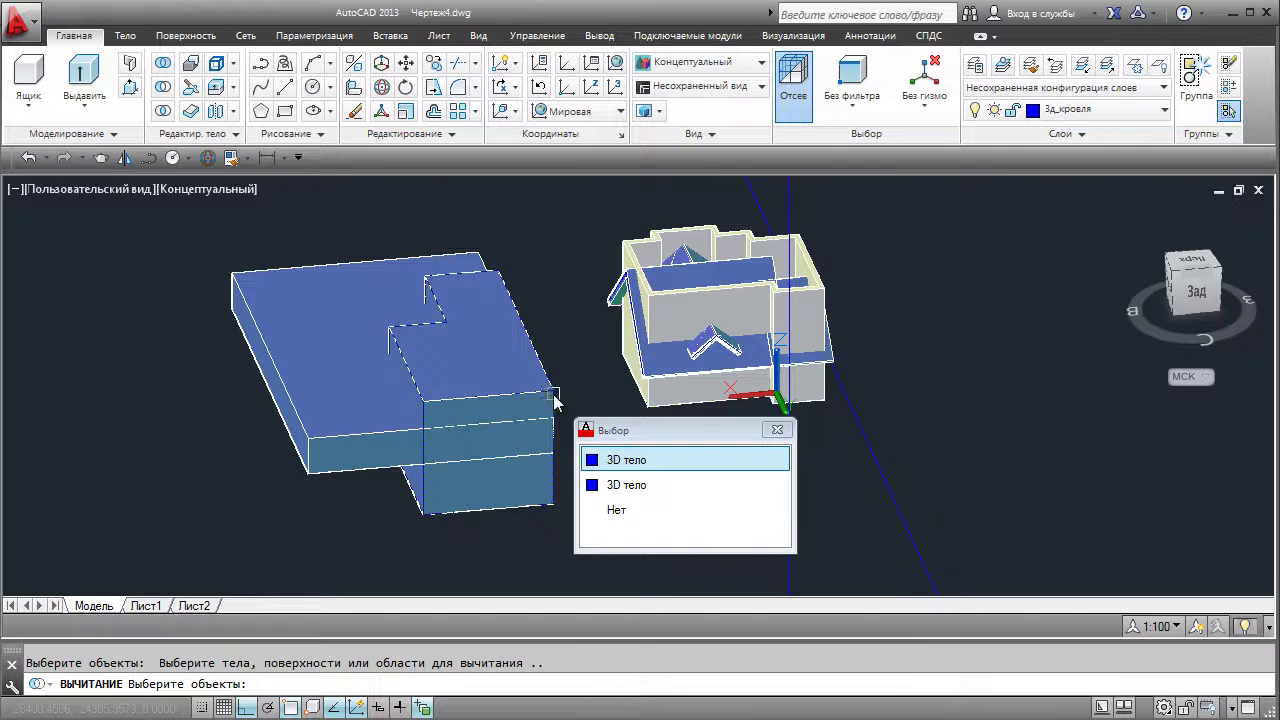
pyautogui.click(627, 461)
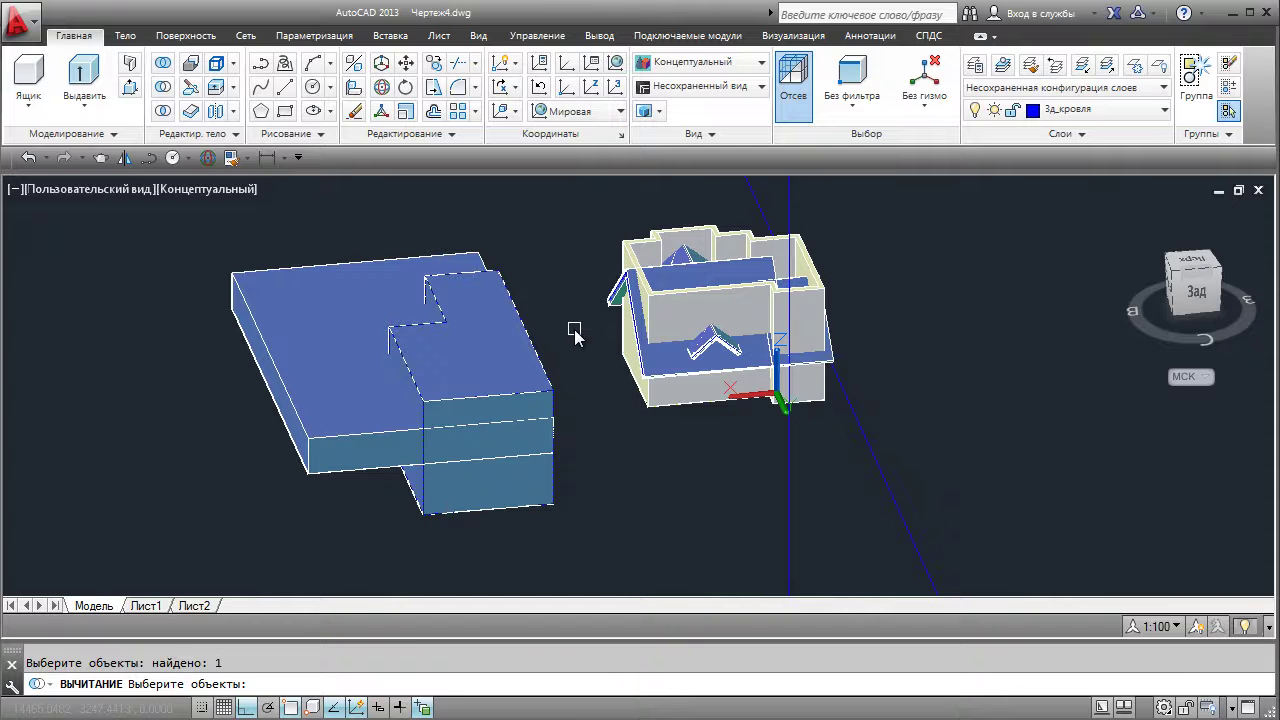
pyautogui.press('Return')
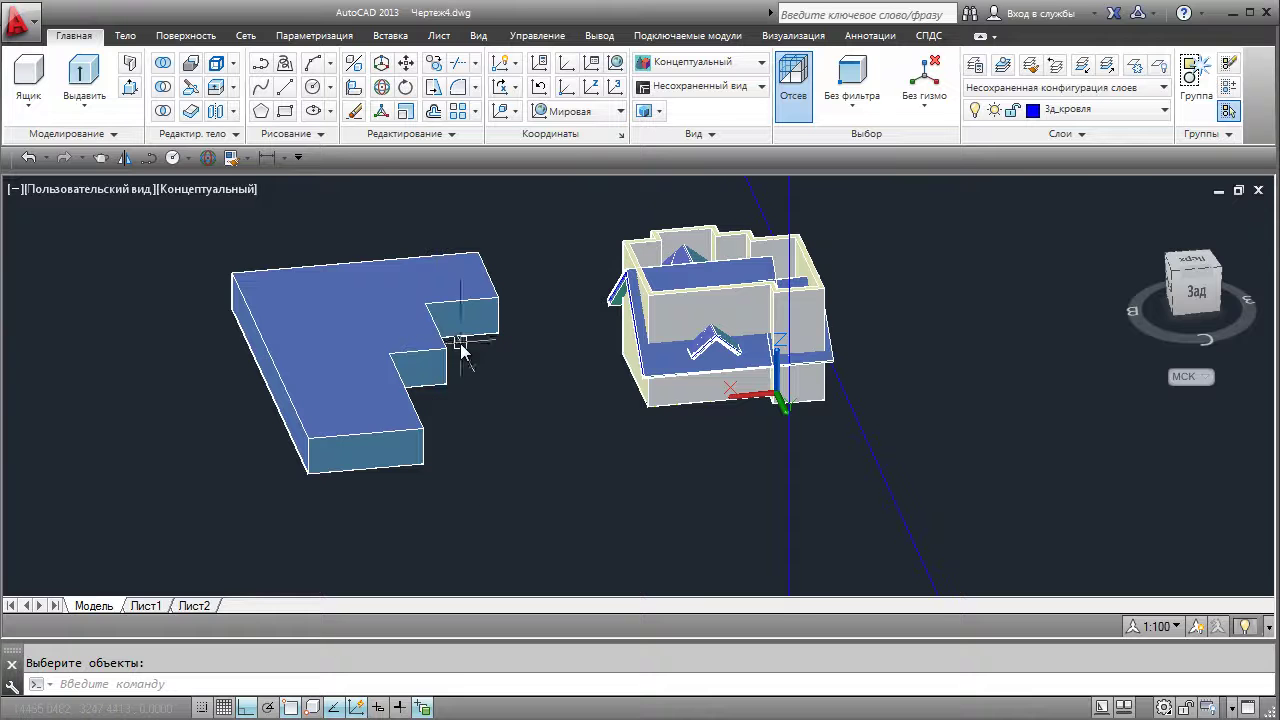
# Step: Delete the notched practice box
pyautogui.click(457, 492)
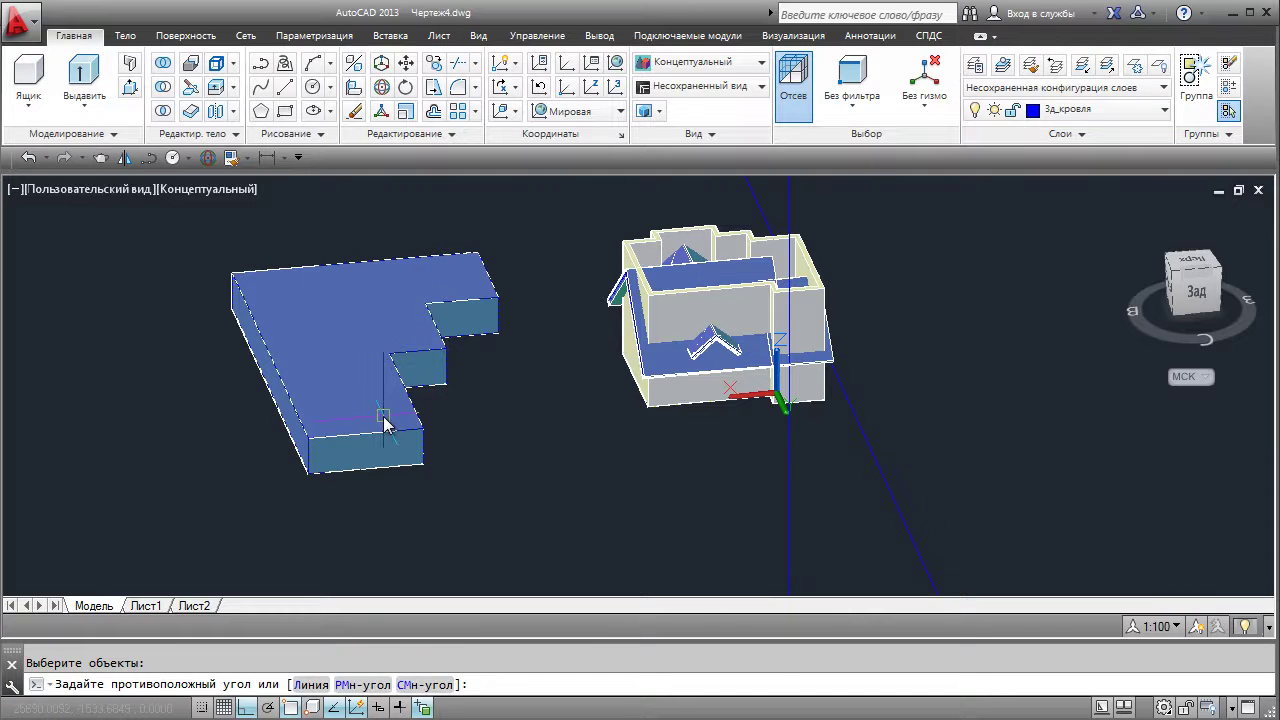
pyautogui.click(383, 424)
pyautogui.press('Delete')
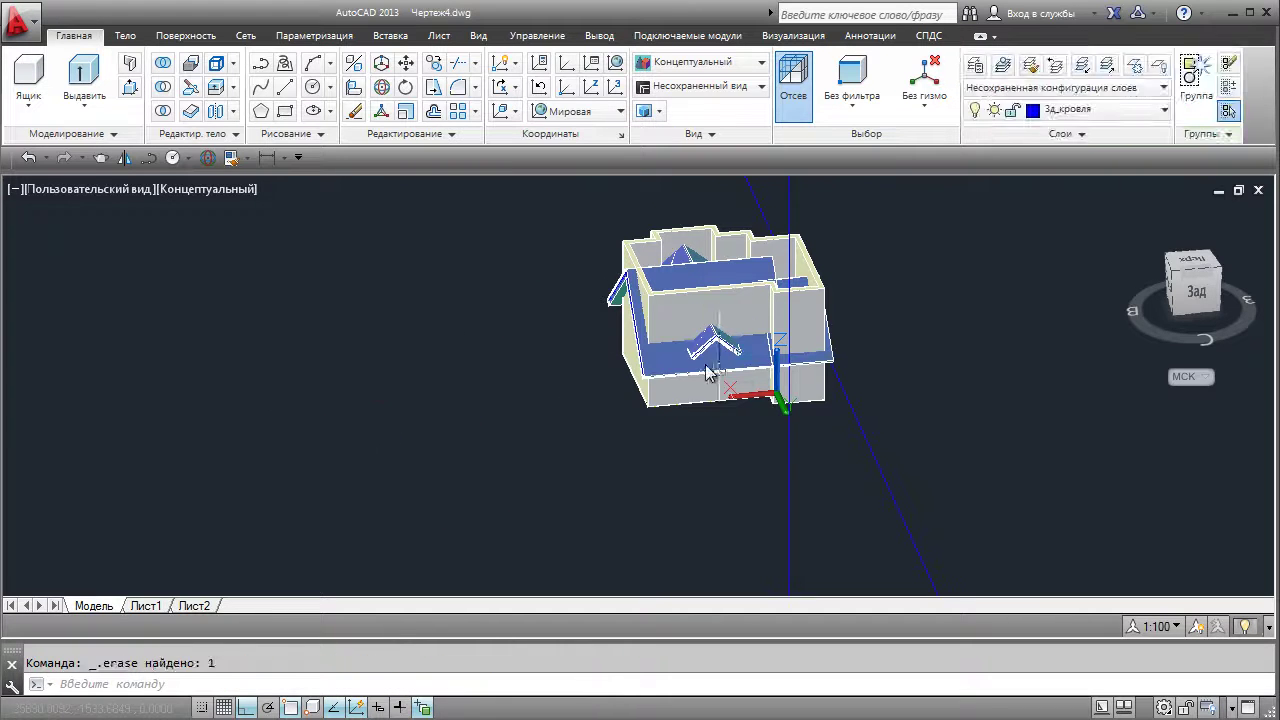
# Step: Align the UCS with the sloping roof face next to the dormer roof
pyautogui.scroll(5, 737, 380)
pyautogui.moveTo(662, 388); pyautogui.dragTo(358, 390, button='middle')
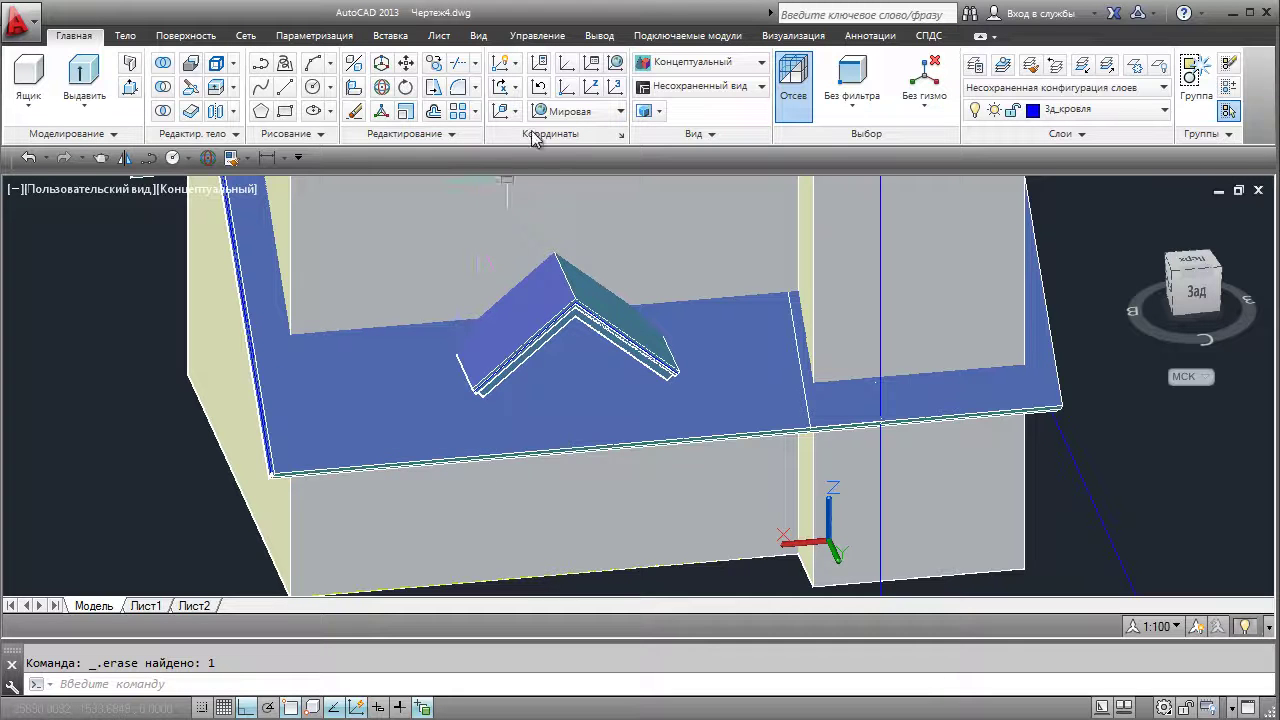
pyautogui.click(515, 114)
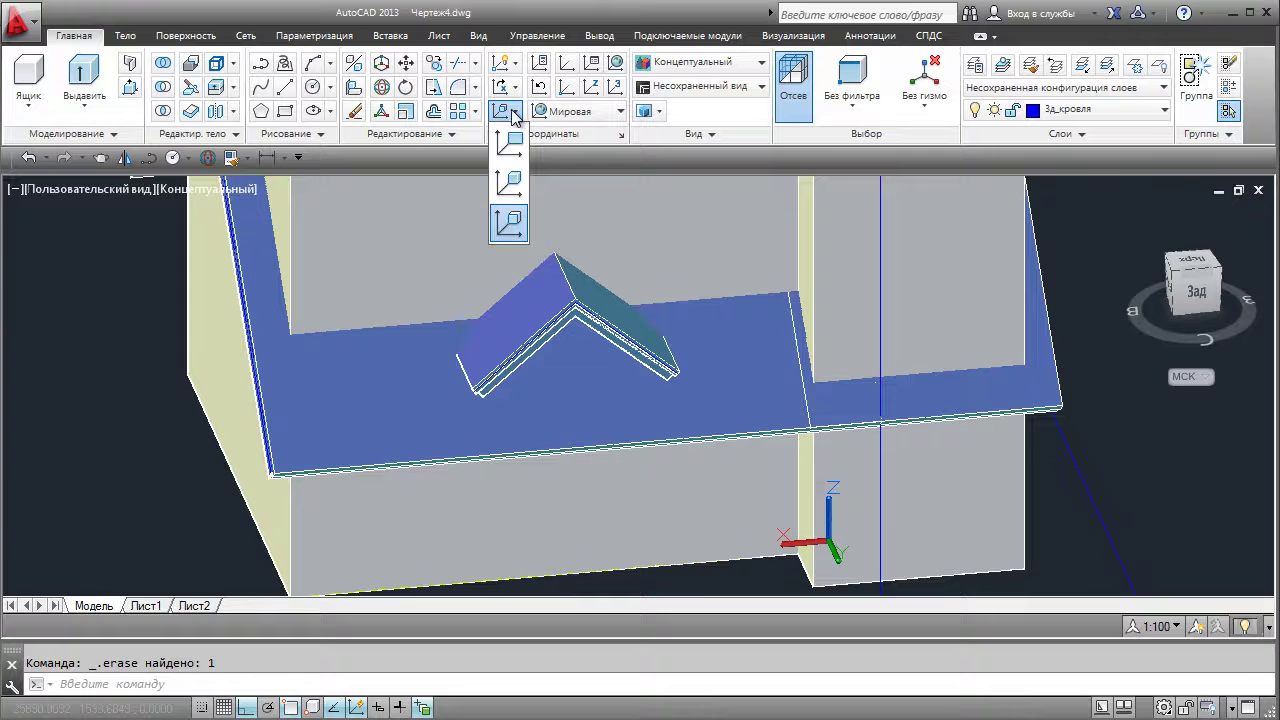
pyautogui.click(504, 222)
pyautogui.click(367, 376)
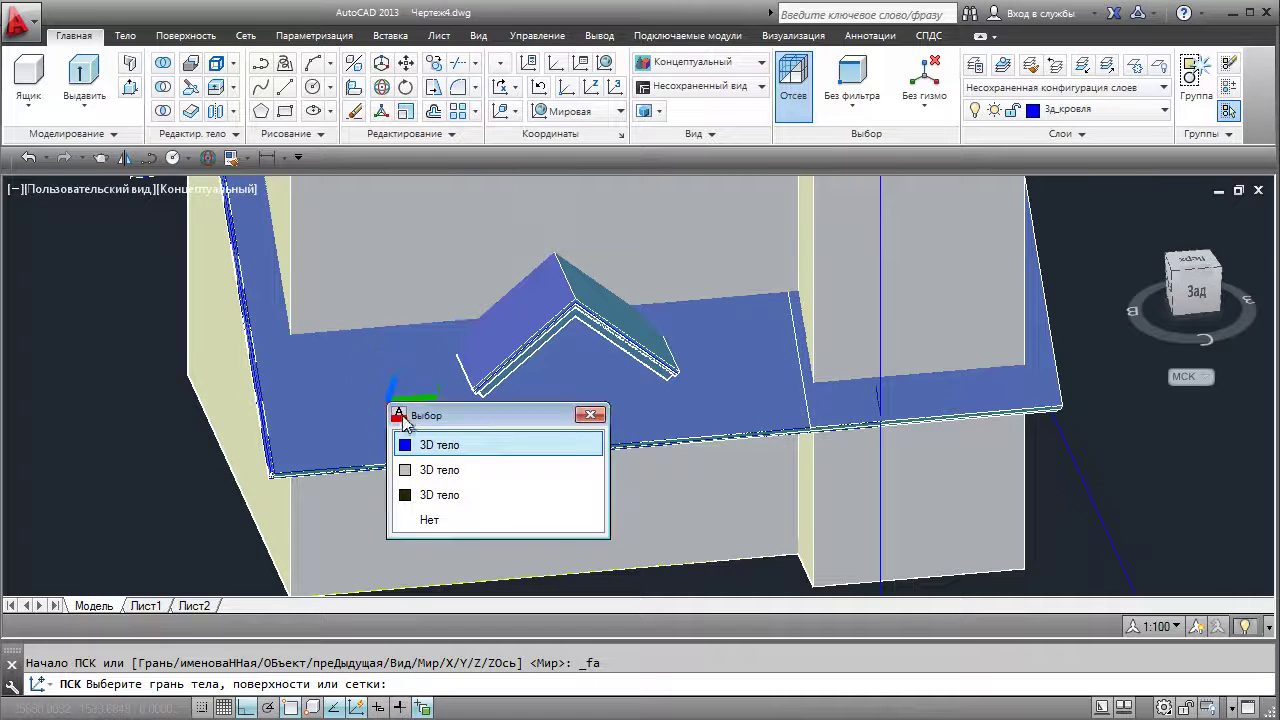
pyautogui.click(419, 445)
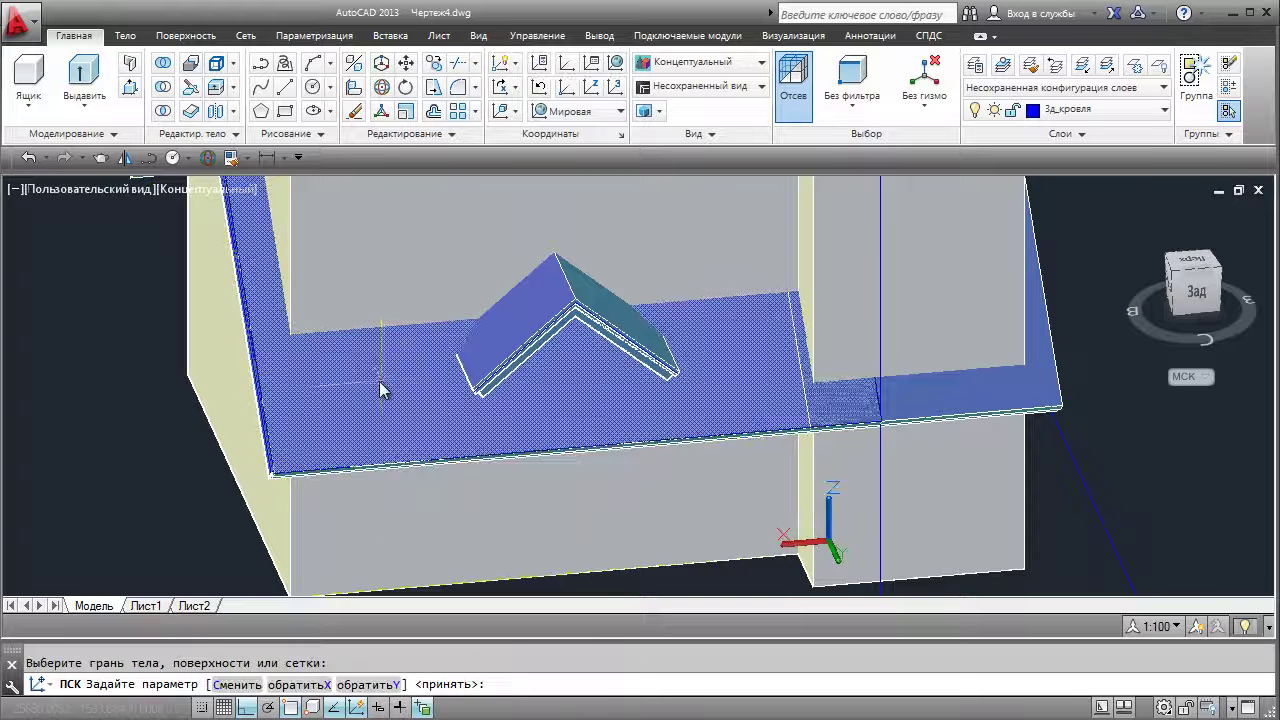
pyautogui.press('Return')
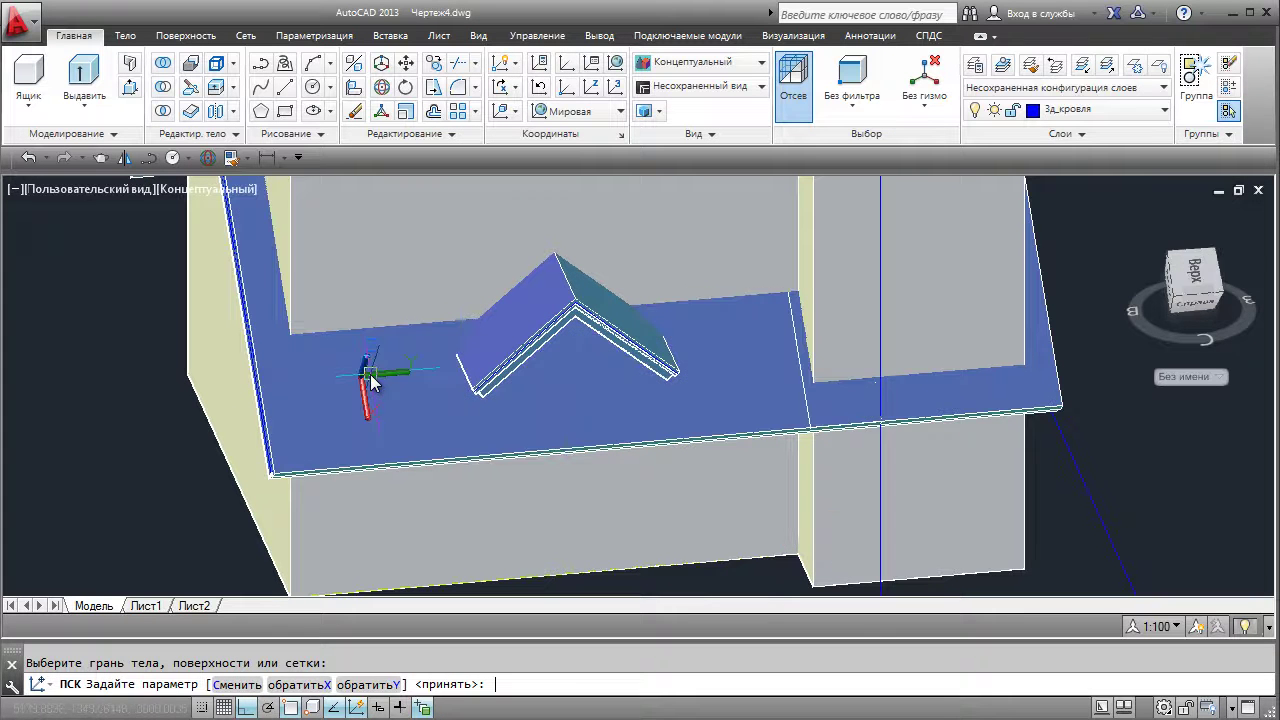
# Step: From the top view, start a polyline at the eave below the dormer roof's right corner and run it up the dormer's side to the slope intersection
pyautogui.click(1193, 273)
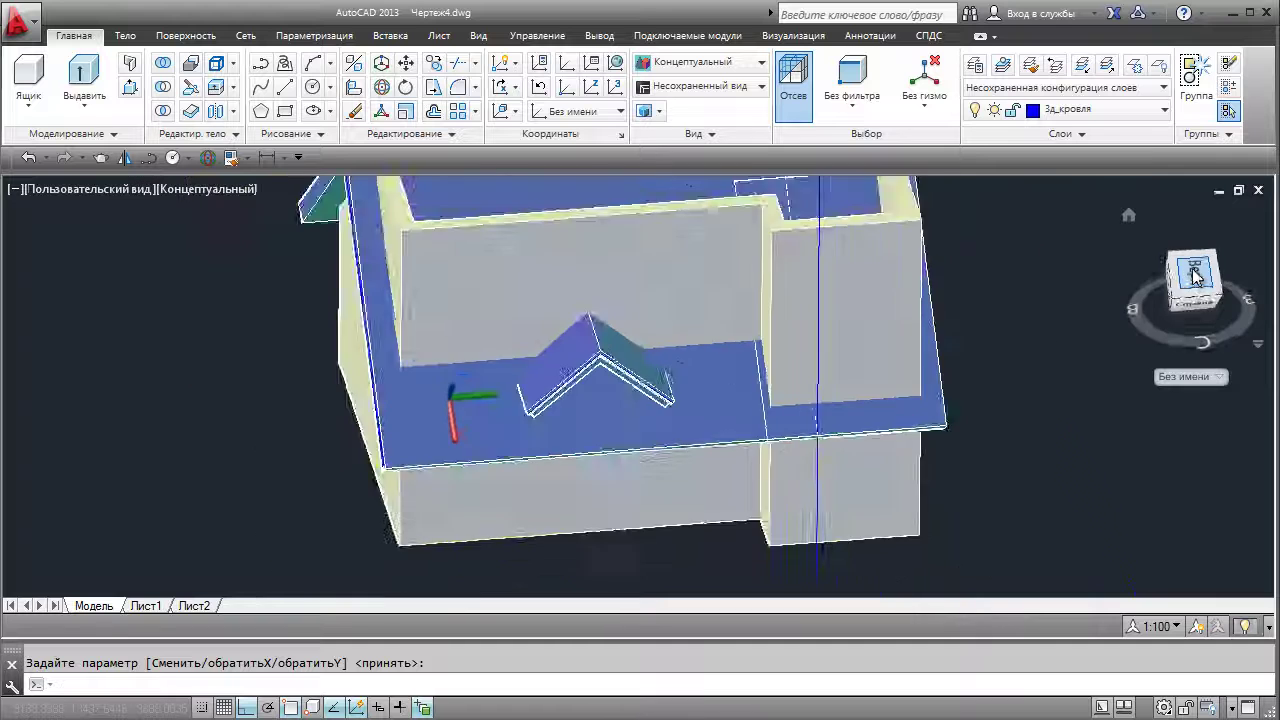
pyautogui.press('Return')
pyautogui.scroll(5, 609, 486)
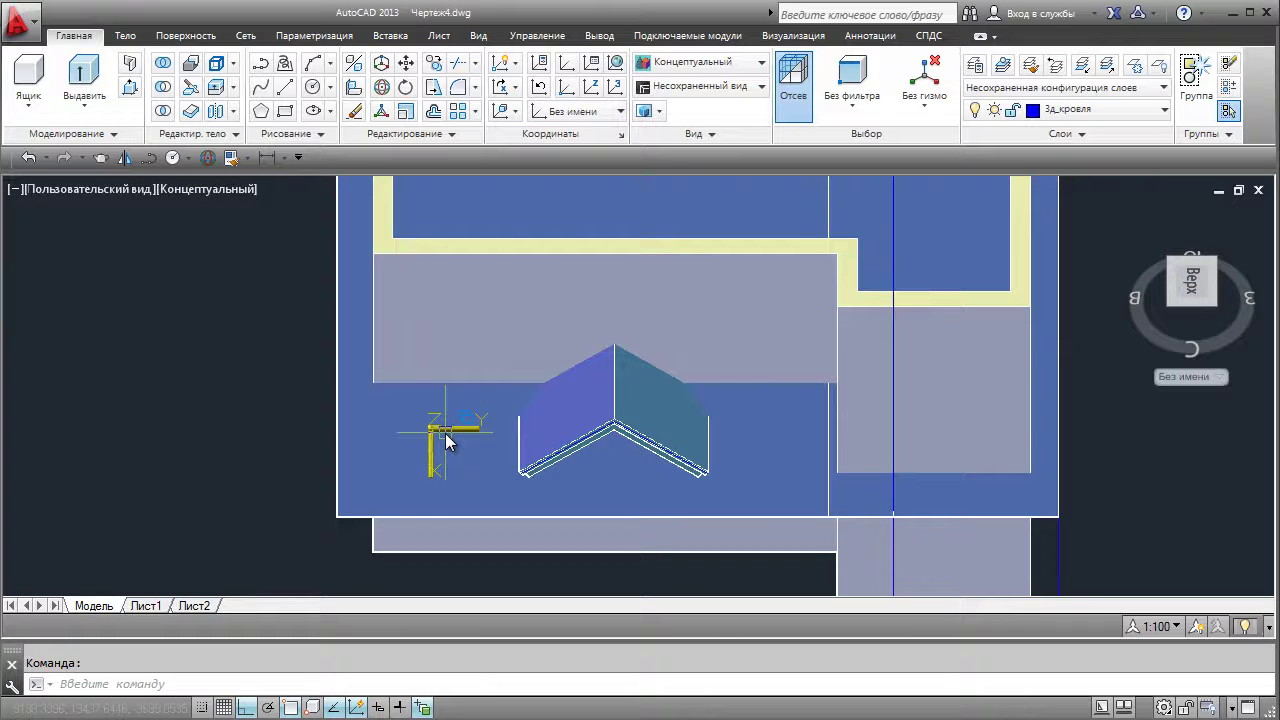
pyautogui.click(266, 68)
pyautogui.scroll(3, 710, 506)
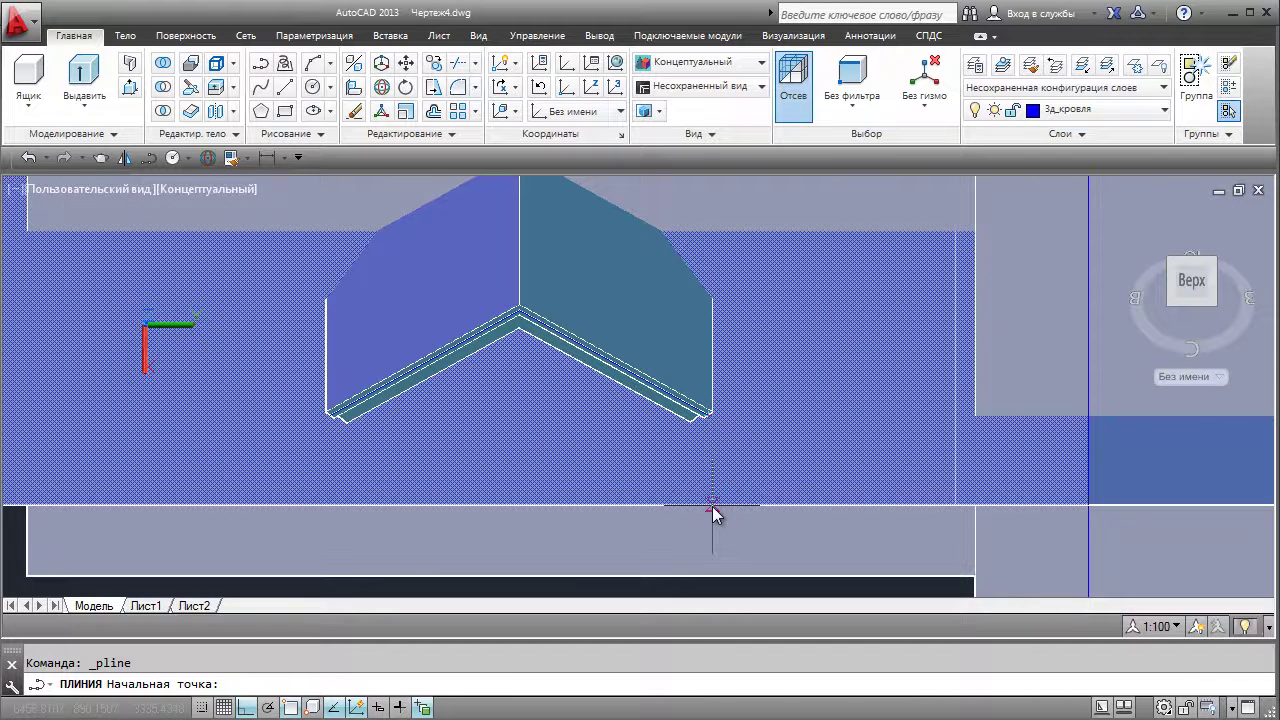
pyautogui.click(712, 506)
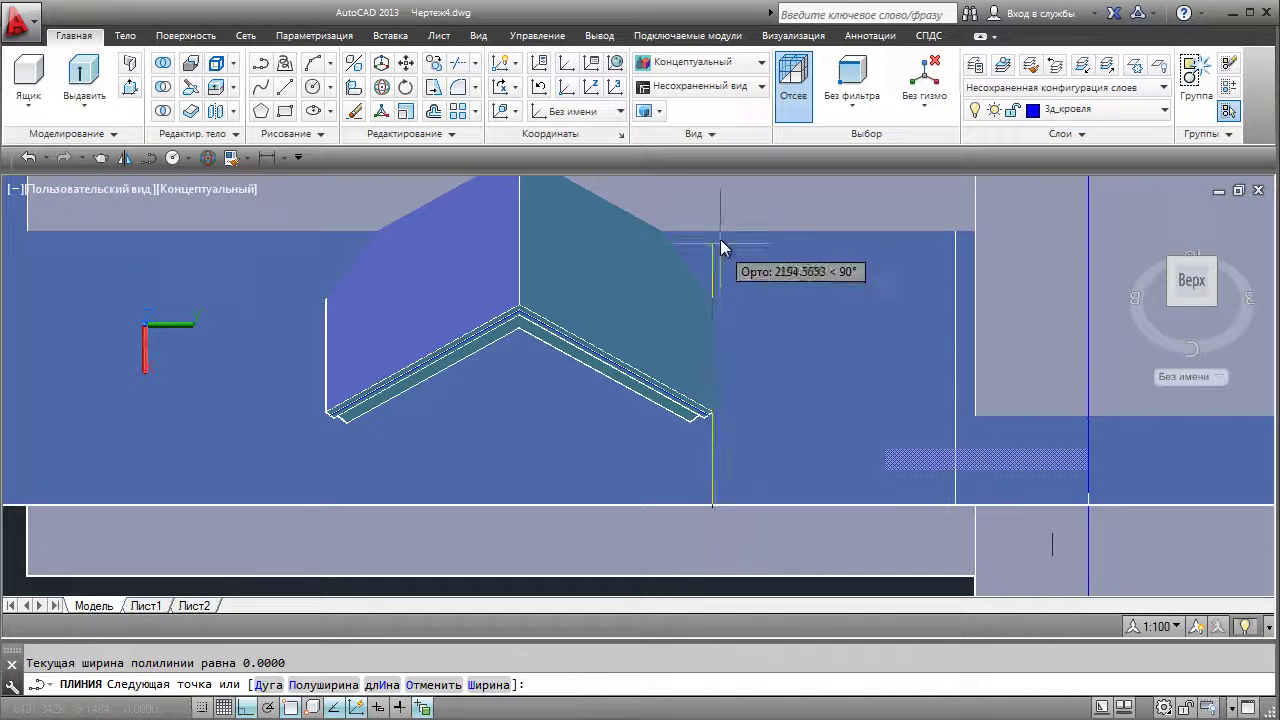
pyautogui.scroll(2, 712, 278)
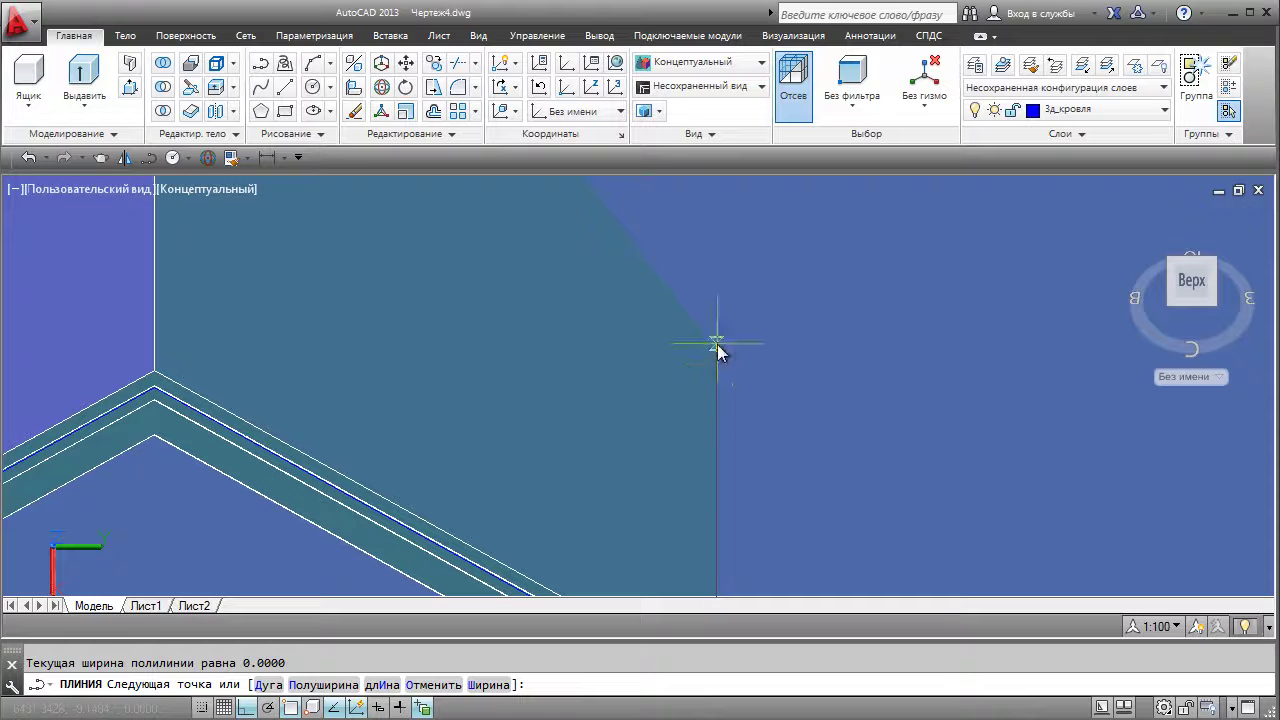
pyautogui.scroll(-1, 716, 352)
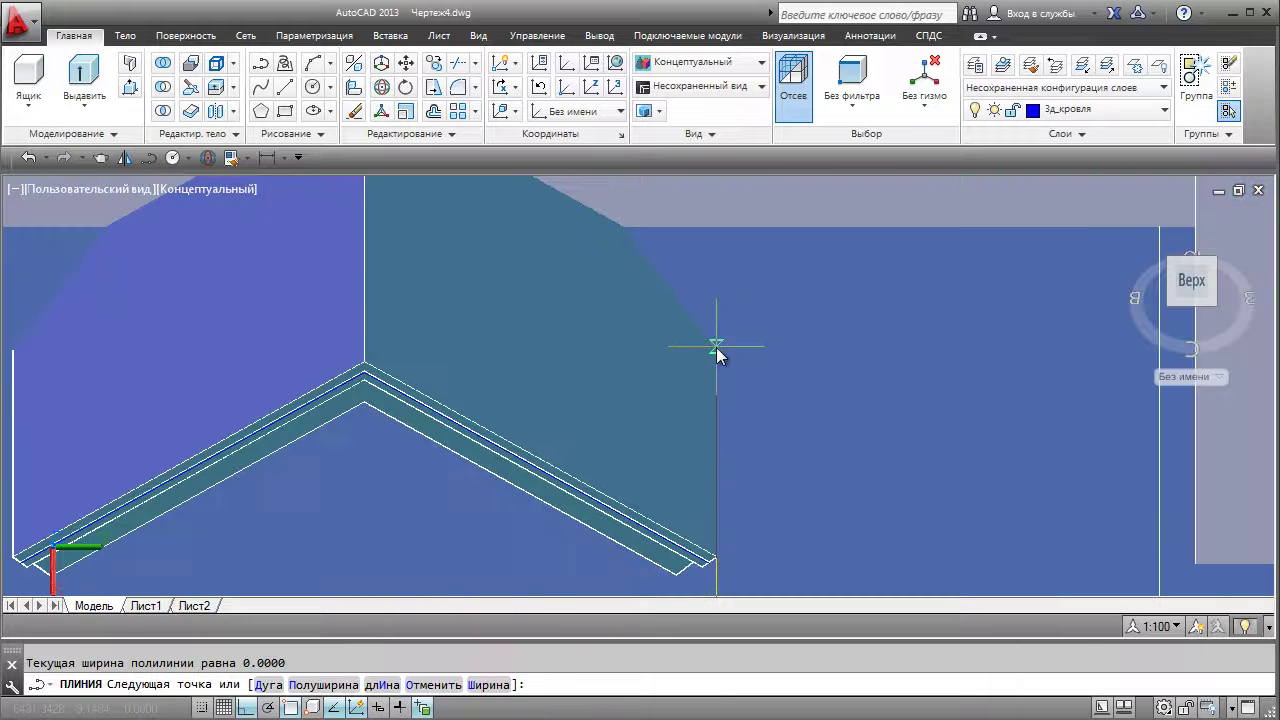
pyautogui.scroll(2, 716, 362)
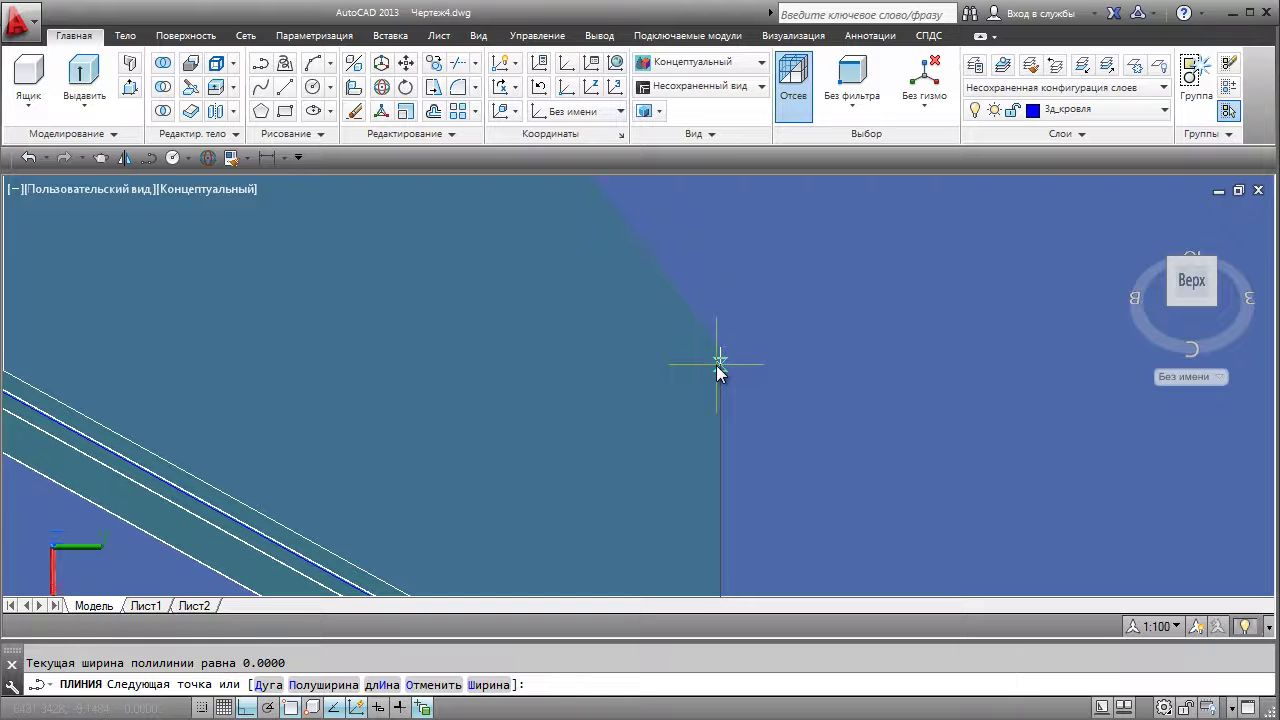
pyautogui.click(720, 360)
# Step: Continue the polyline along the dormer's slanted intersection to the wall line, and across to the matching point on the dormer's other side
pyautogui.moveTo(614, 251); pyautogui.dragTo(722, 485, button='middle')
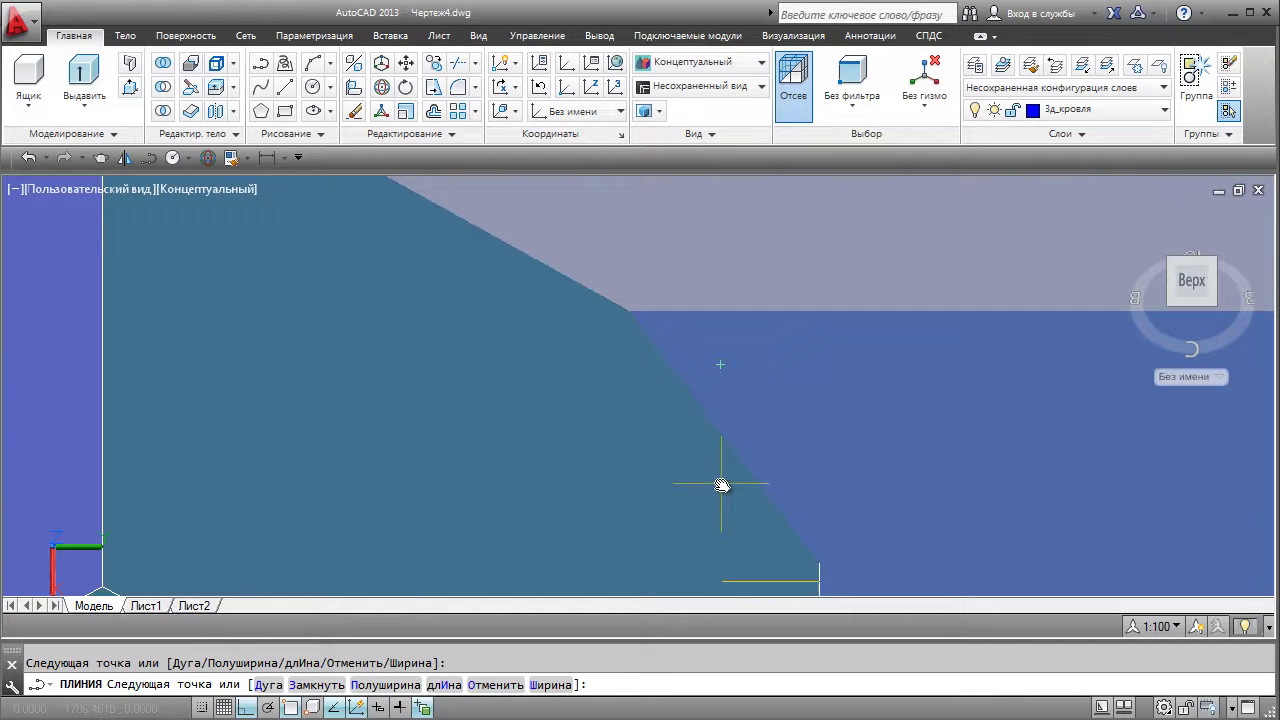
pyautogui.press('F8')
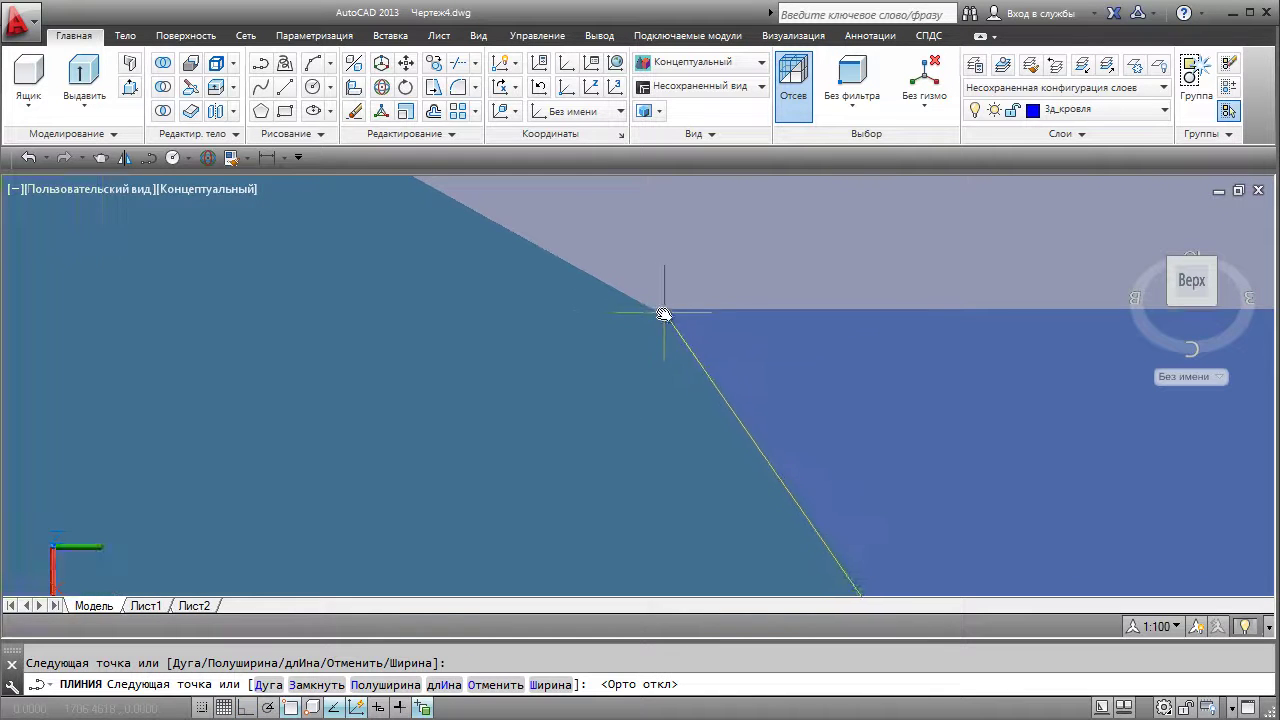
pyautogui.press('F8')
pyautogui.press('F8')
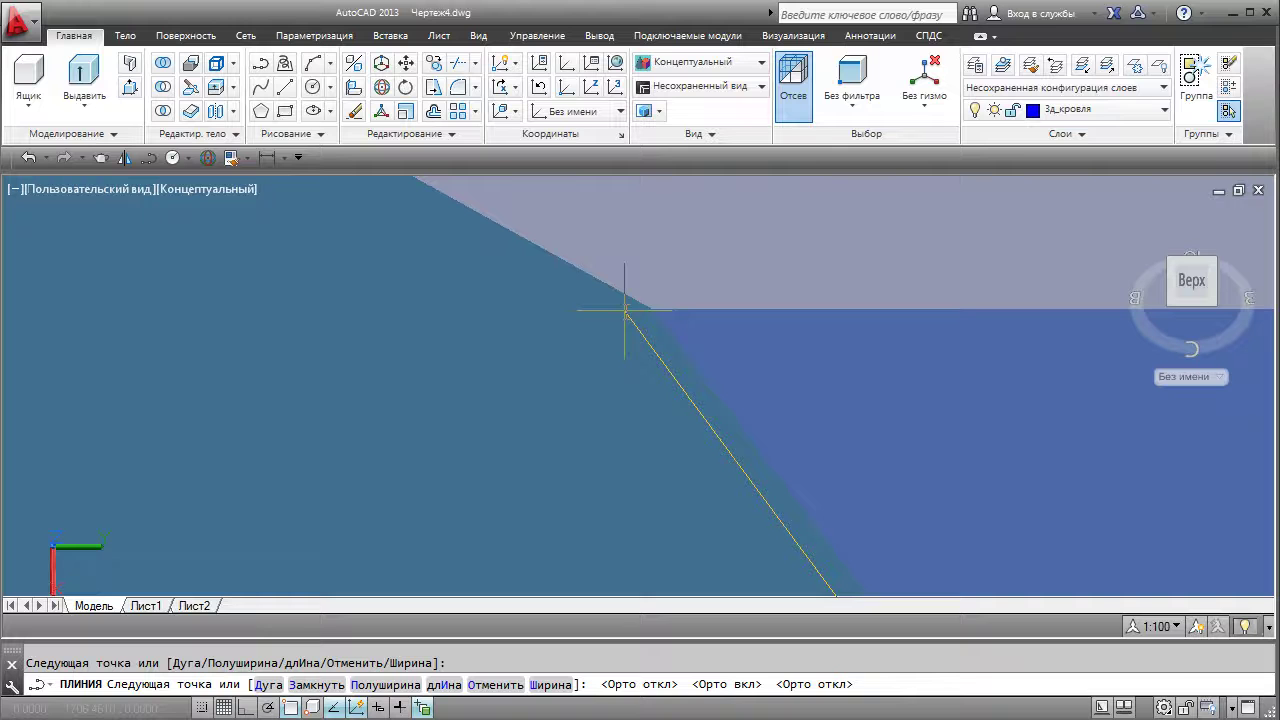
pyautogui.scroll(-5, 610, 296)
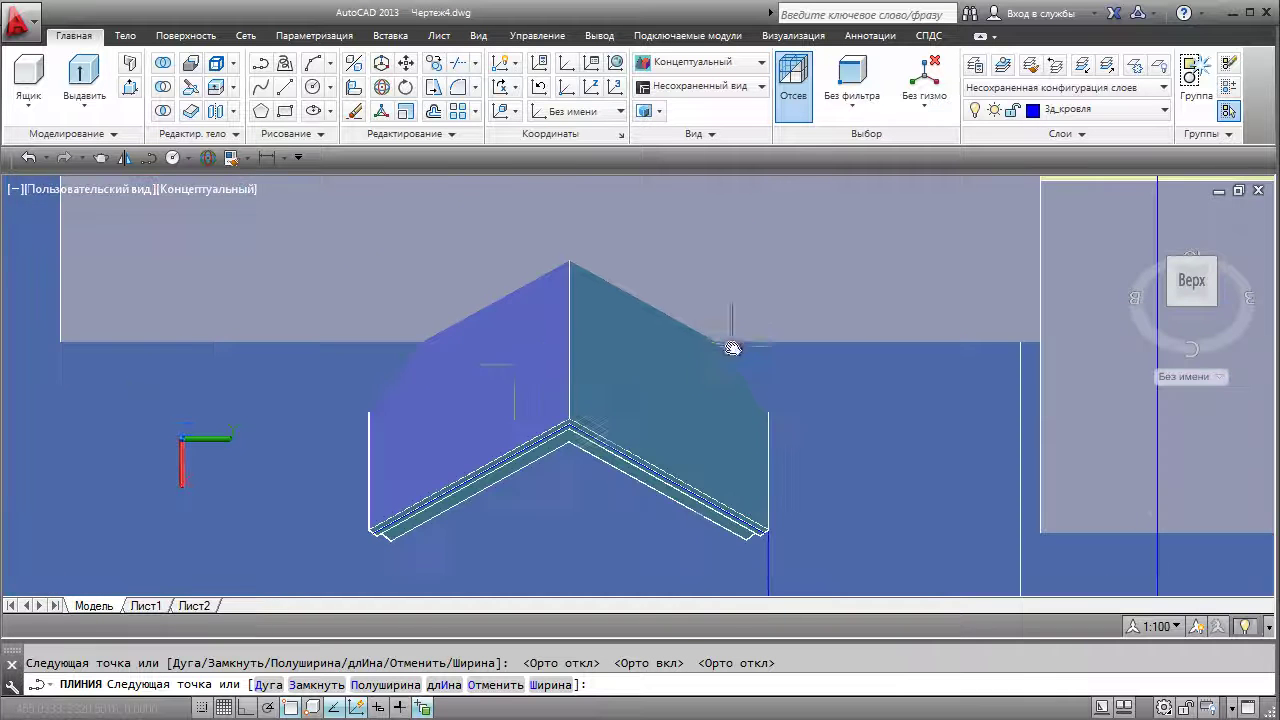
pyautogui.scroll(5, 520, 334)
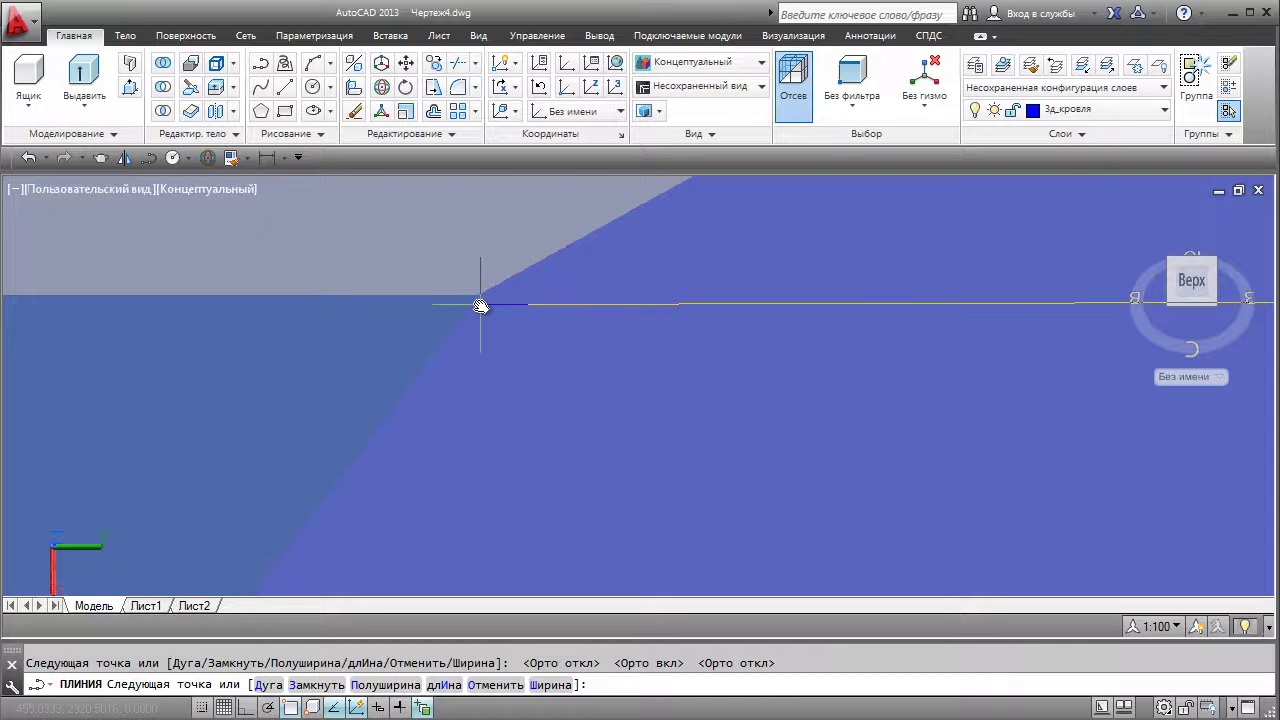
pyautogui.click(481, 304)
# Step: Continue the polyline down the other slanted intersection to the upper end of the dormer roof's left side edge
pyautogui.press('F8')
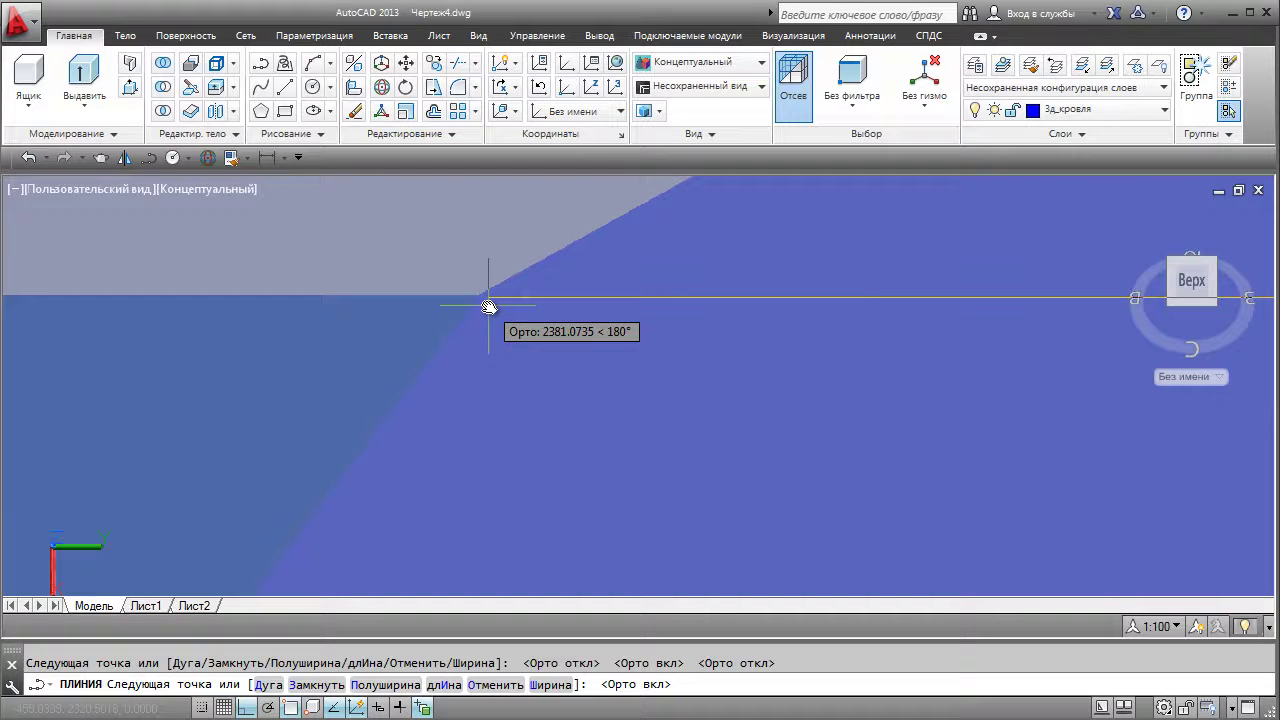
pyautogui.scroll(2, 300, 558)
pyautogui.press('F8')
pyautogui.moveTo(299, 549); pyautogui.dragTo(580, 243, button='middle')
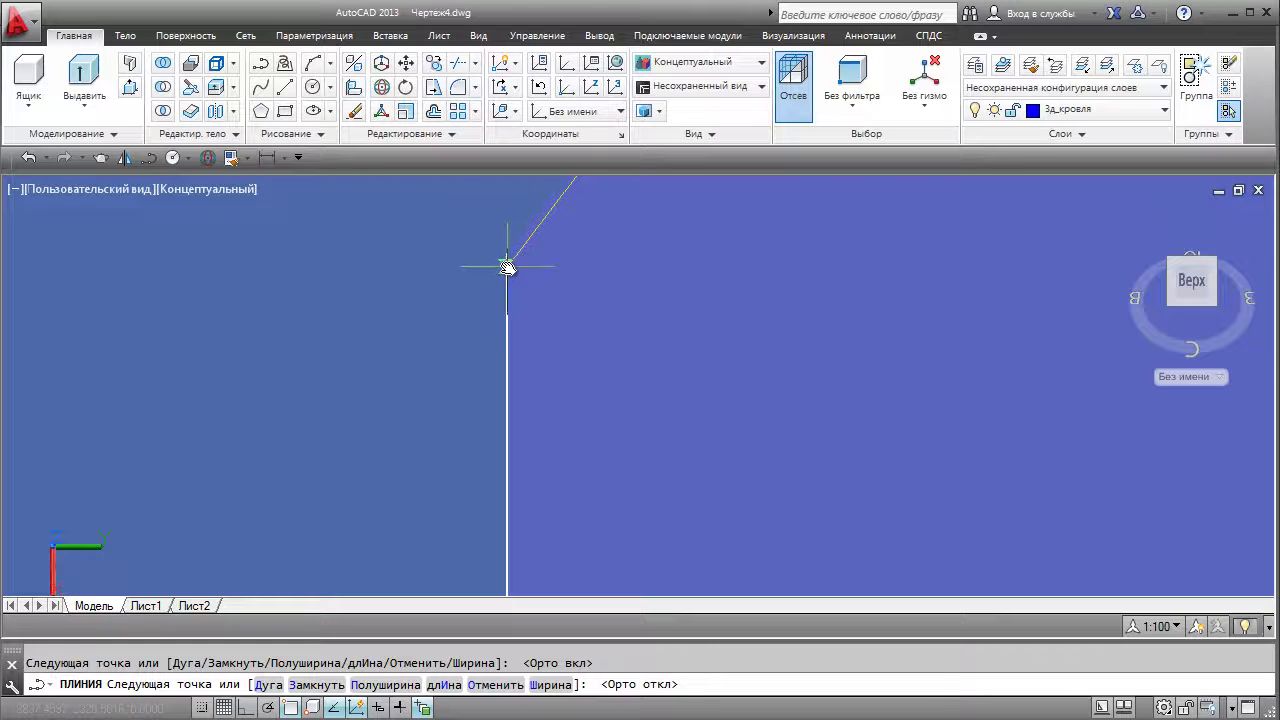
pyautogui.scroll(-2, 276, 366)
pyautogui.moveTo(276, 366); pyautogui.dragTo(600, 340, button='middle')
# Step: Run the polyline straight out past the roof's gable edge, down beyond the eave and back to close the outline below its starting point
pyautogui.scroll(-3, 600, 340)
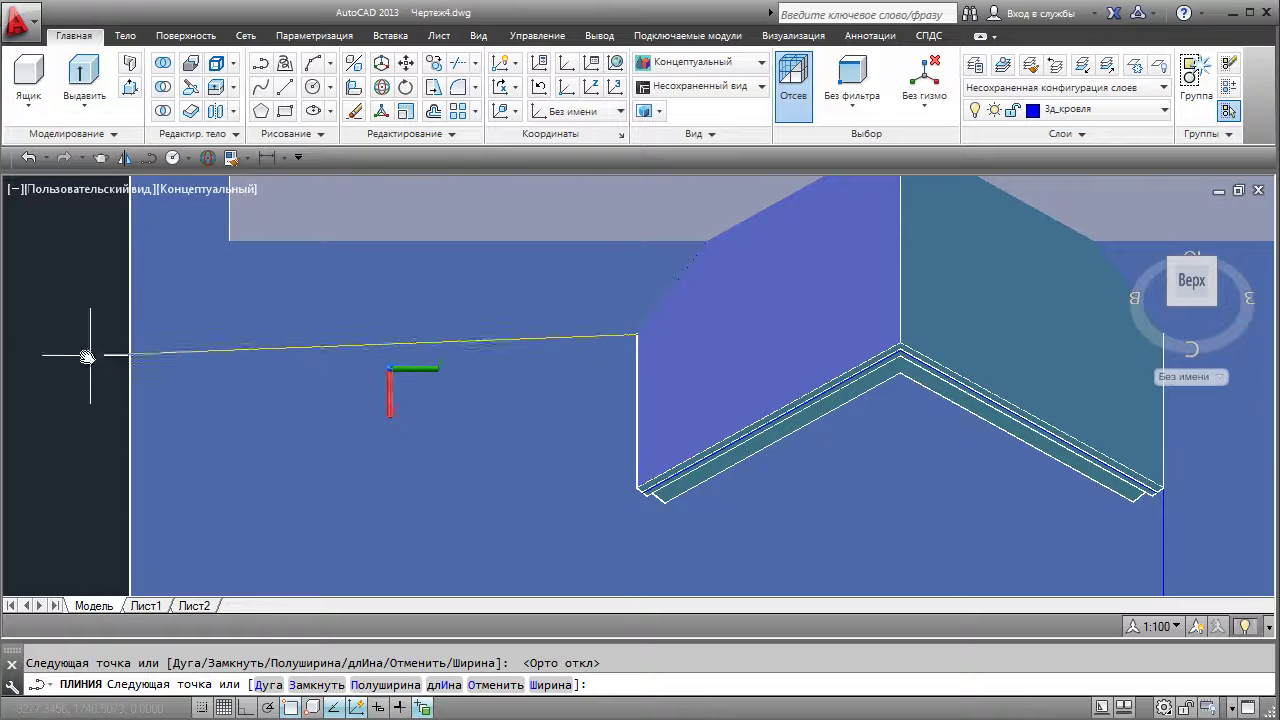
pyautogui.moveTo(110, 350); pyautogui.dragTo(437, 271, button='middle')
pyautogui.scroll(-2, 466, 258)
pyautogui.press('F8')
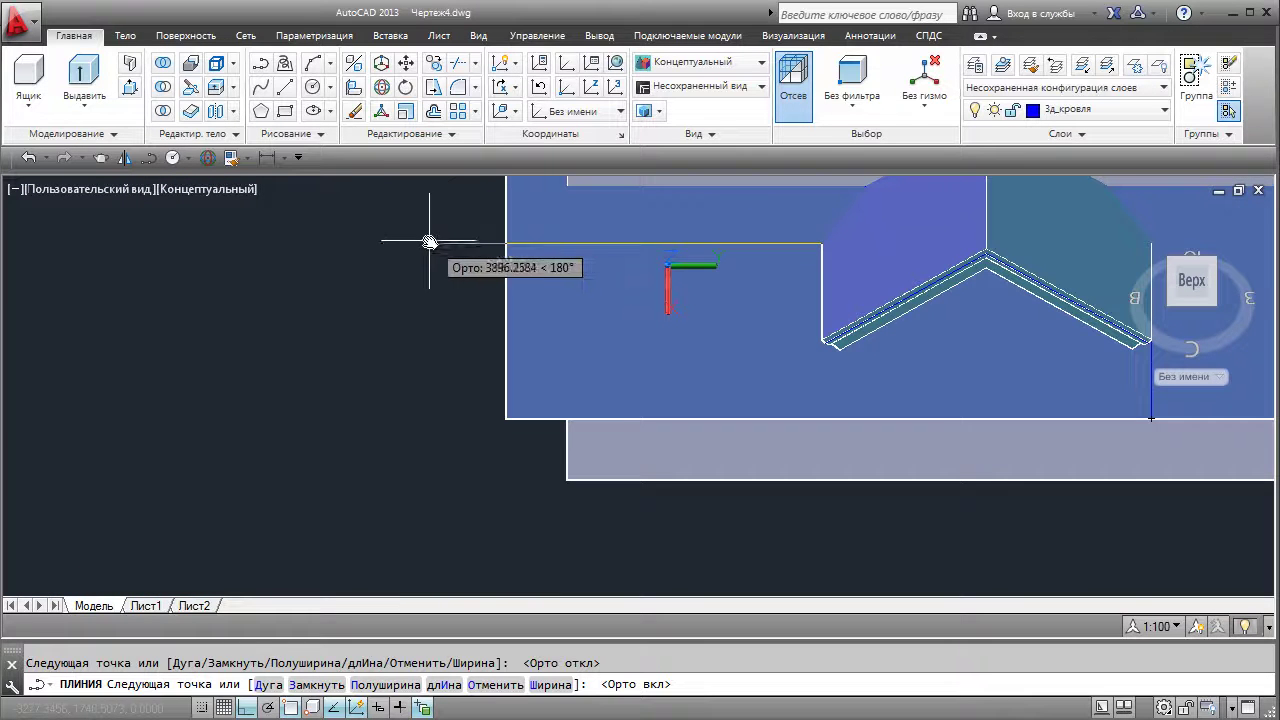
pyautogui.click(446, 244)
pyautogui.click(446, 505)
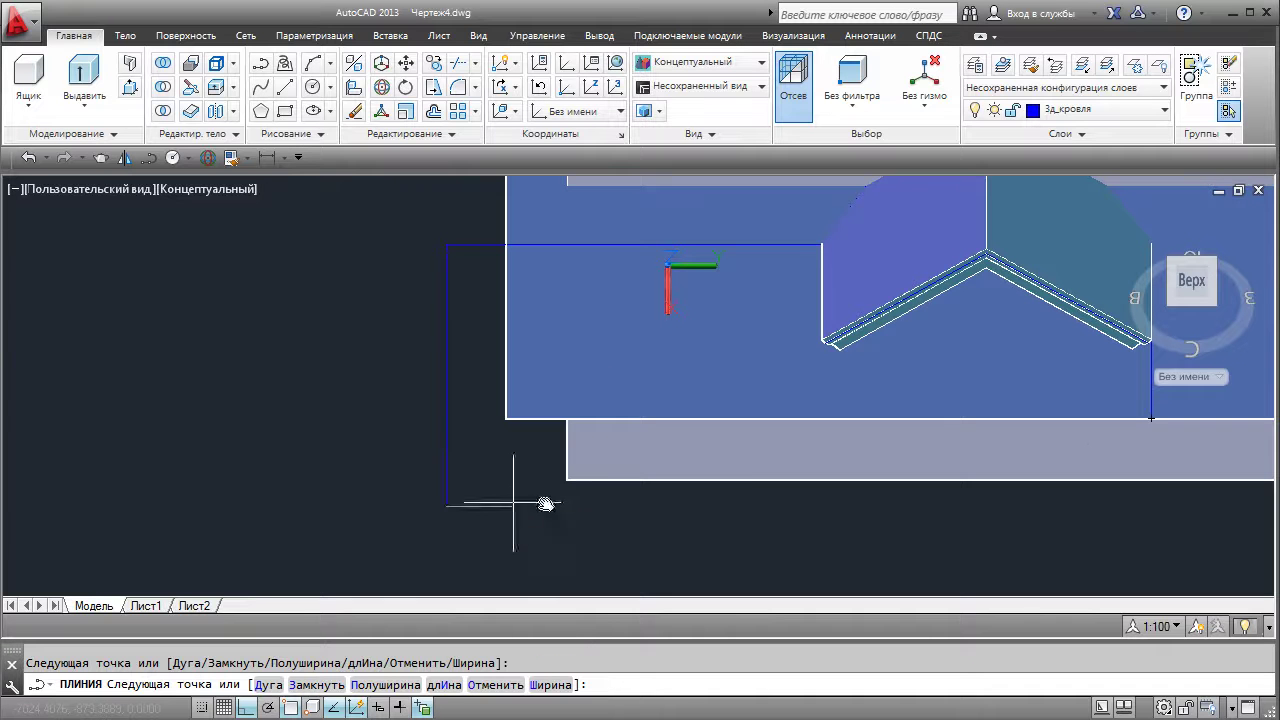
pyautogui.click(1150, 491)
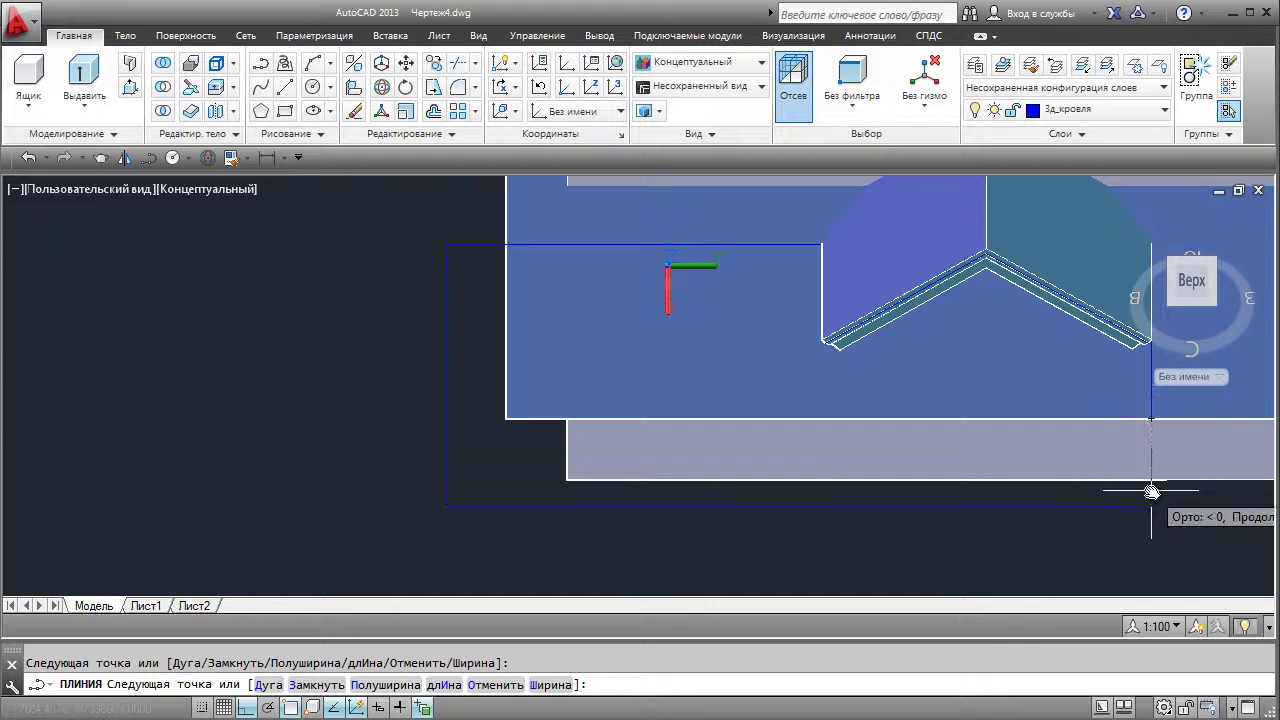
pyautogui.press('Return')
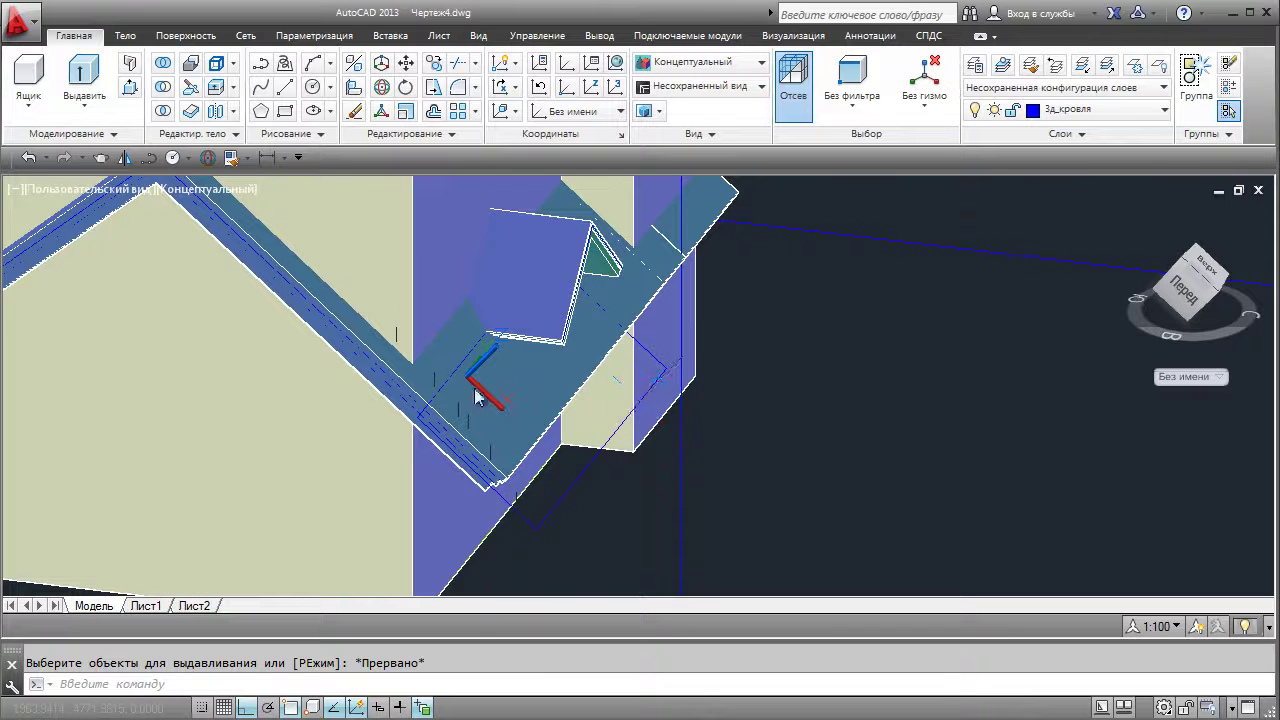
# Step: Extrude the closed outline downward through the roof slope well below the eave
pyautogui.click(84, 78)
pyautogui.click(551, 514)
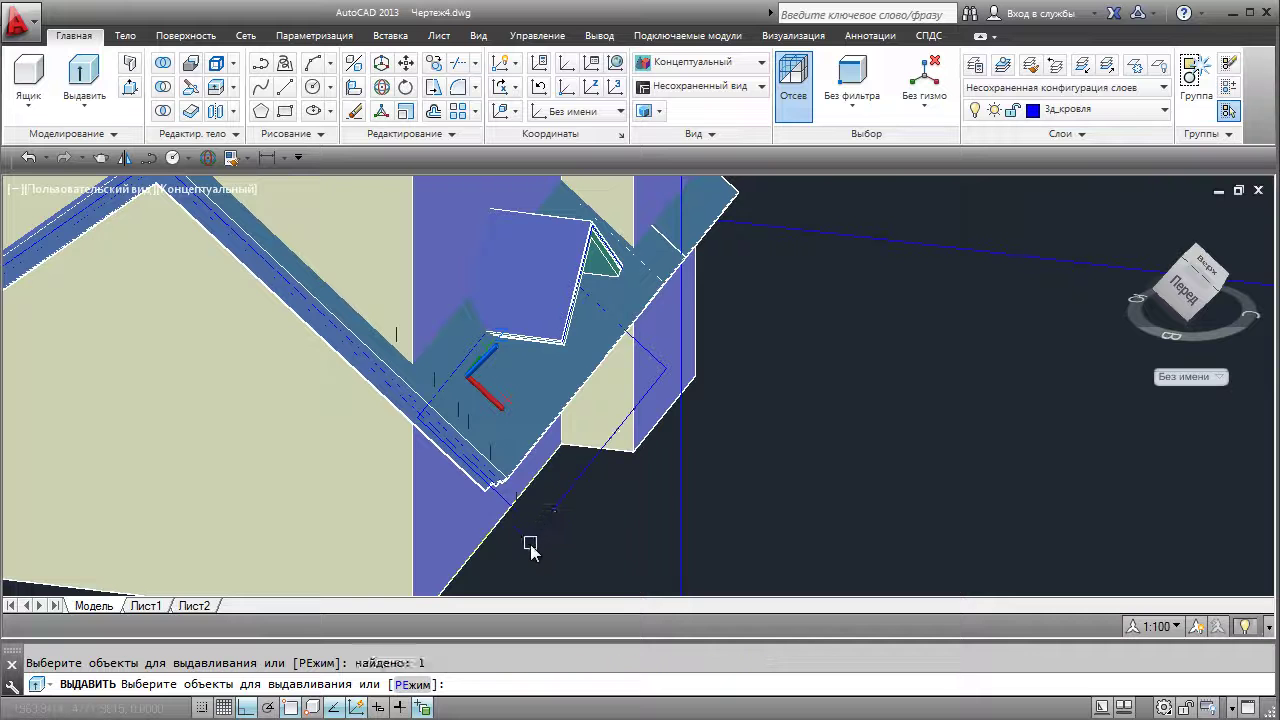
pyautogui.press('Return')
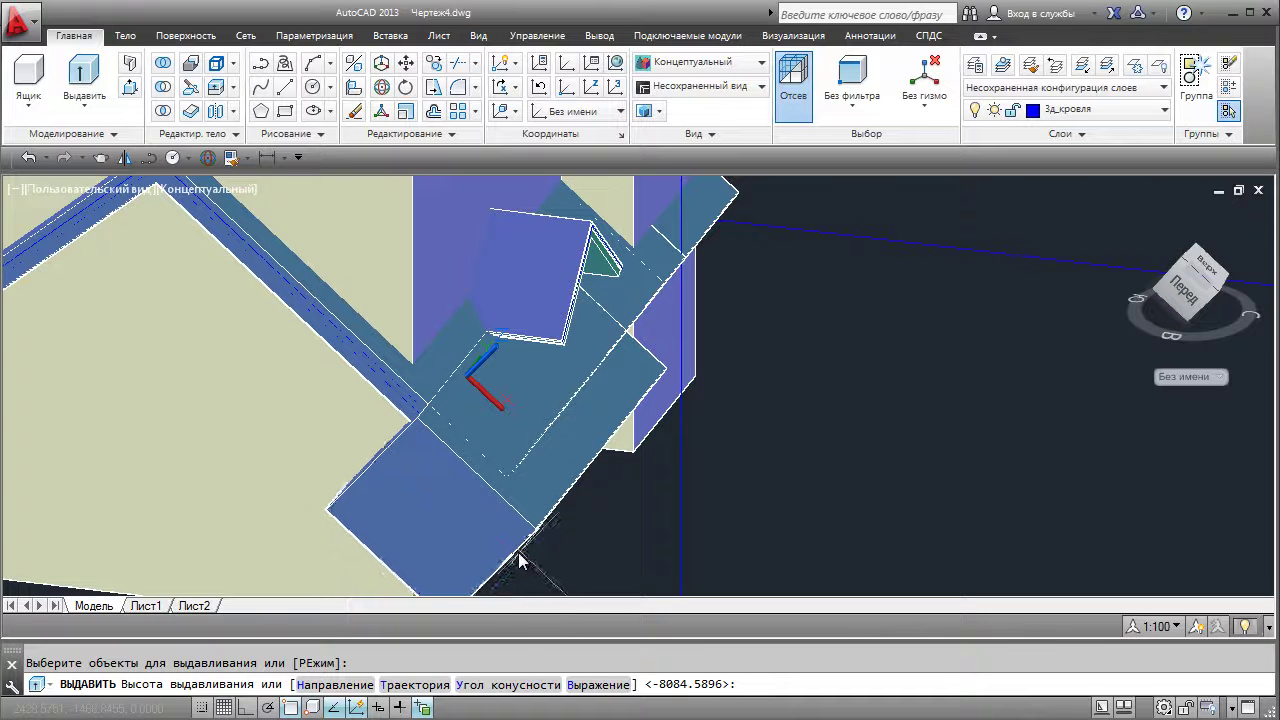
pyautogui.scroll(-1, 516, 553)
pyautogui.moveTo(516, 553); pyautogui.dragTo(632, 441, button='middle')
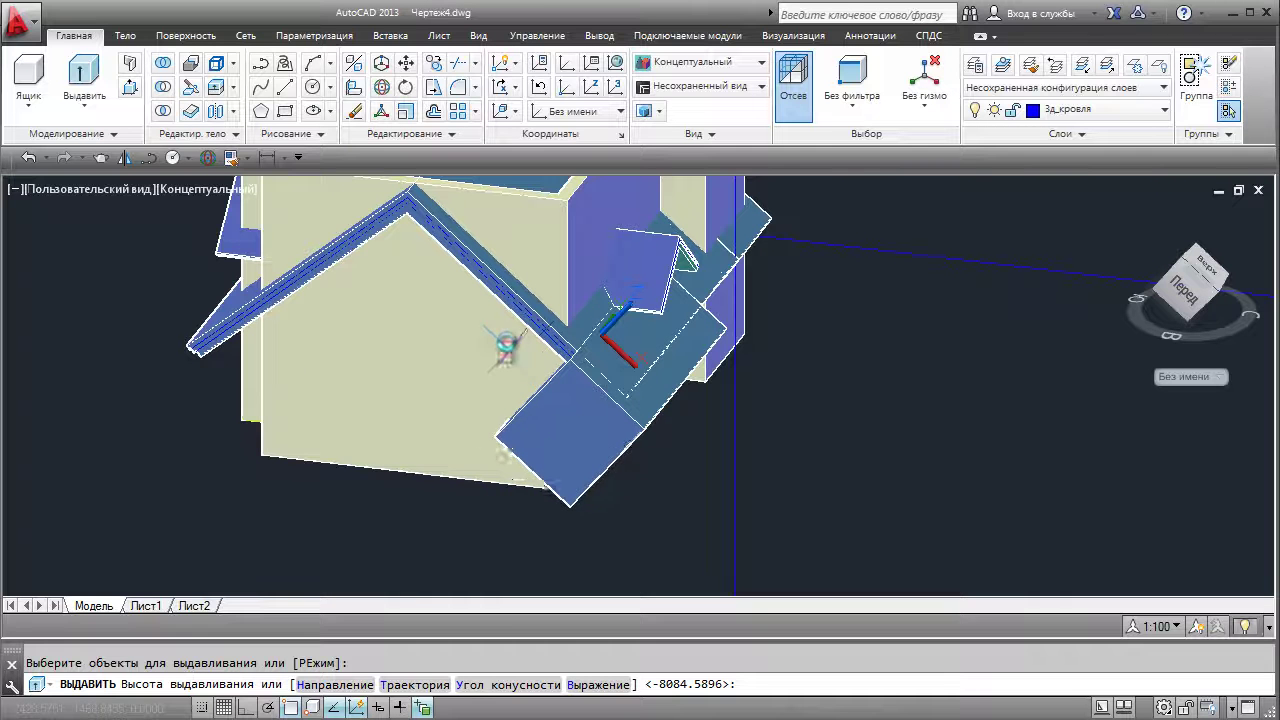
pyautogui.click(397, 517)
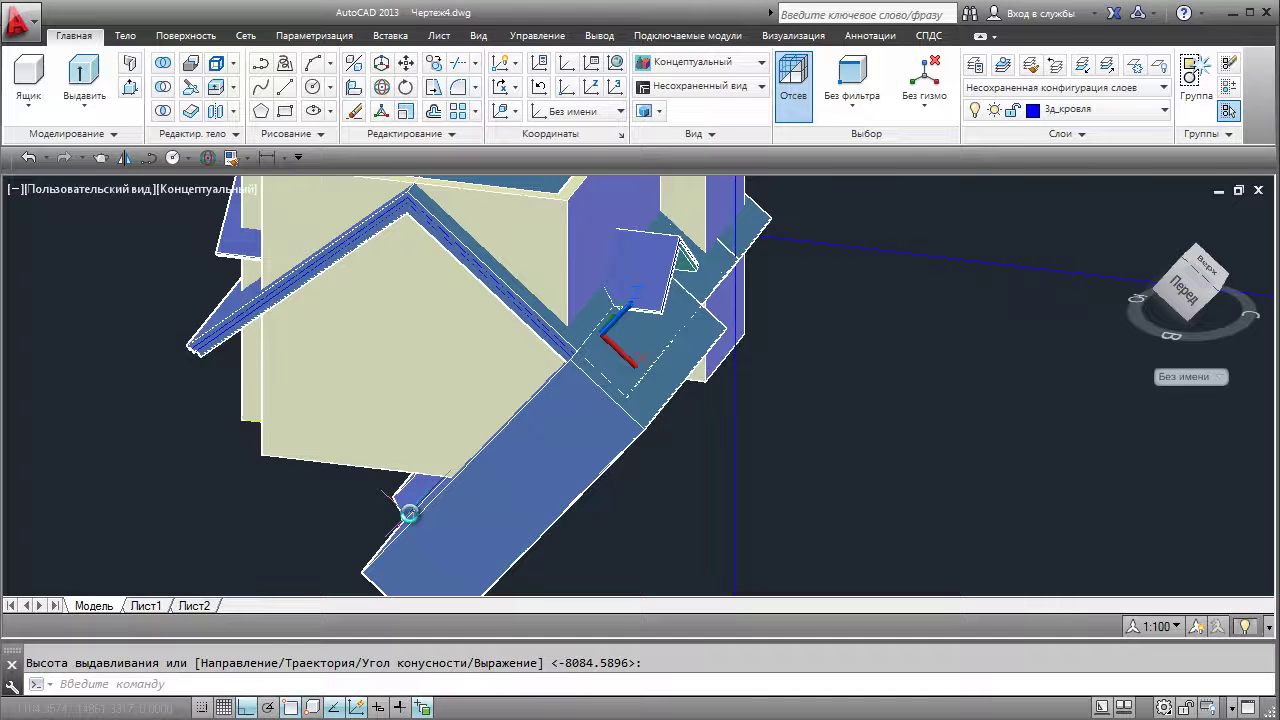
pyautogui.press('Return')
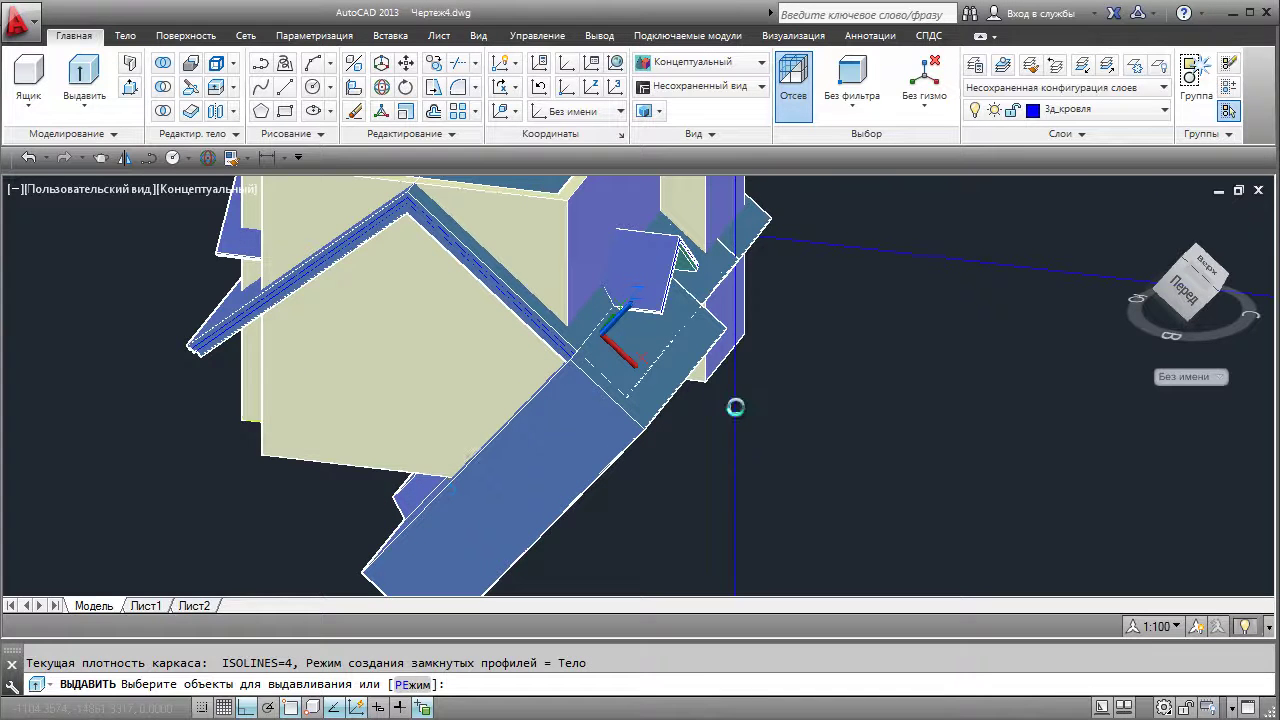
pyautogui.press('Escape')
# Step: Subtract the extruded solid from the roof to cut away the slope in front of and beside the dormer
pyautogui.keyDown('shift'); pyautogui.moveTo(786, 406); pyautogui.dragTo(703, 459, button='middle'); pyautogui.keyUp('shift')
pyautogui.scroll(3, 543, 330)
pyautogui.moveTo(543, 330); pyautogui.dragTo(516, 183, button='middle')
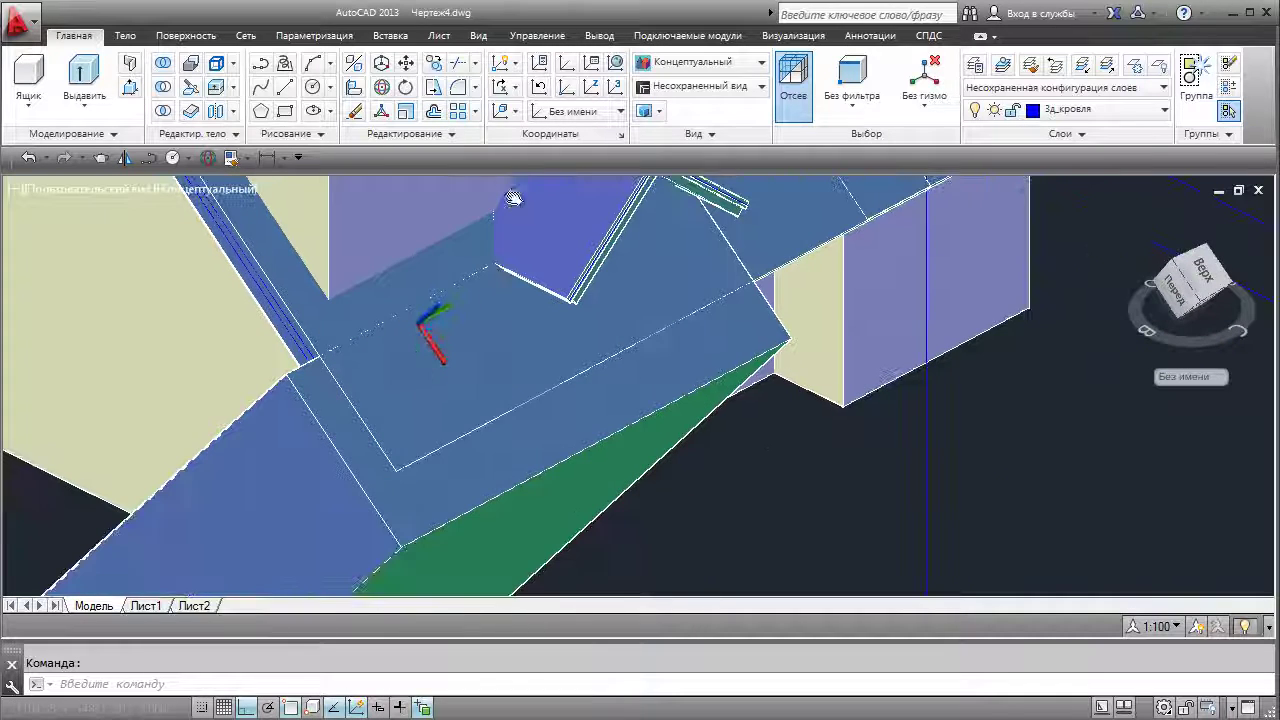
pyautogui.click(164, 89)
pyautogui.scroll(4, 295, 313)
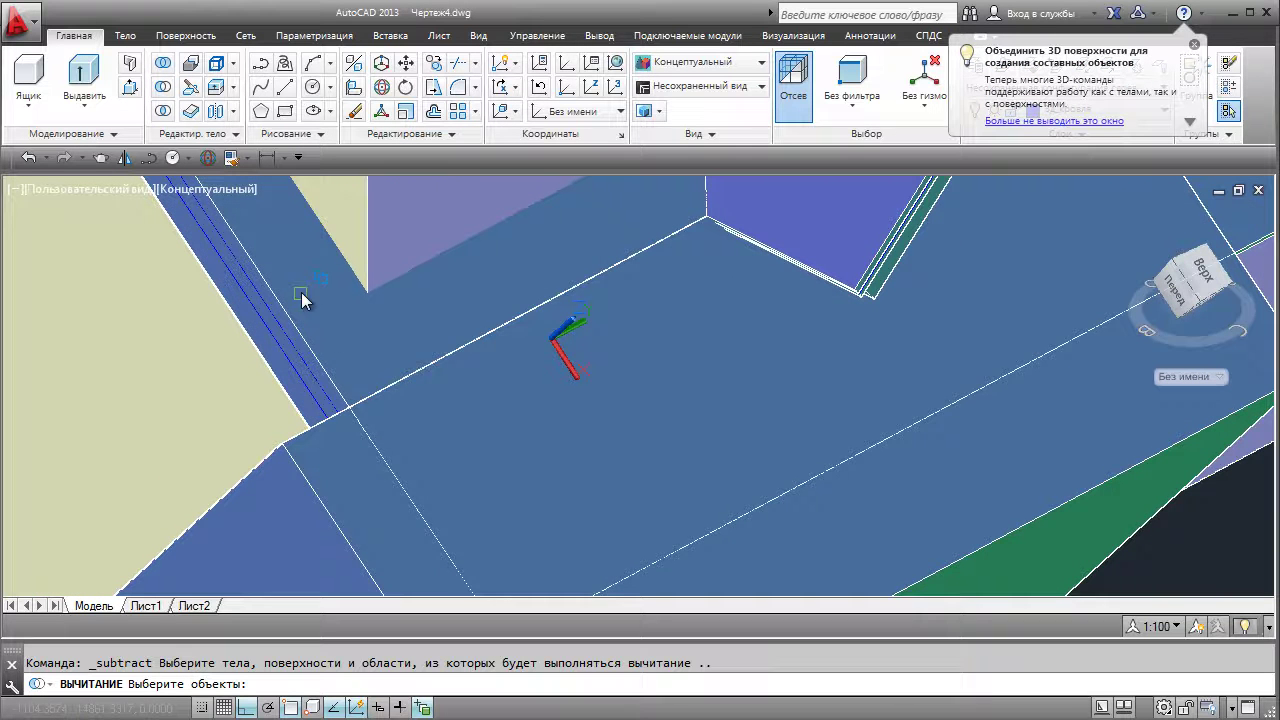
pyautogui.click(303, 286)
pyautogui.click(378, 360)
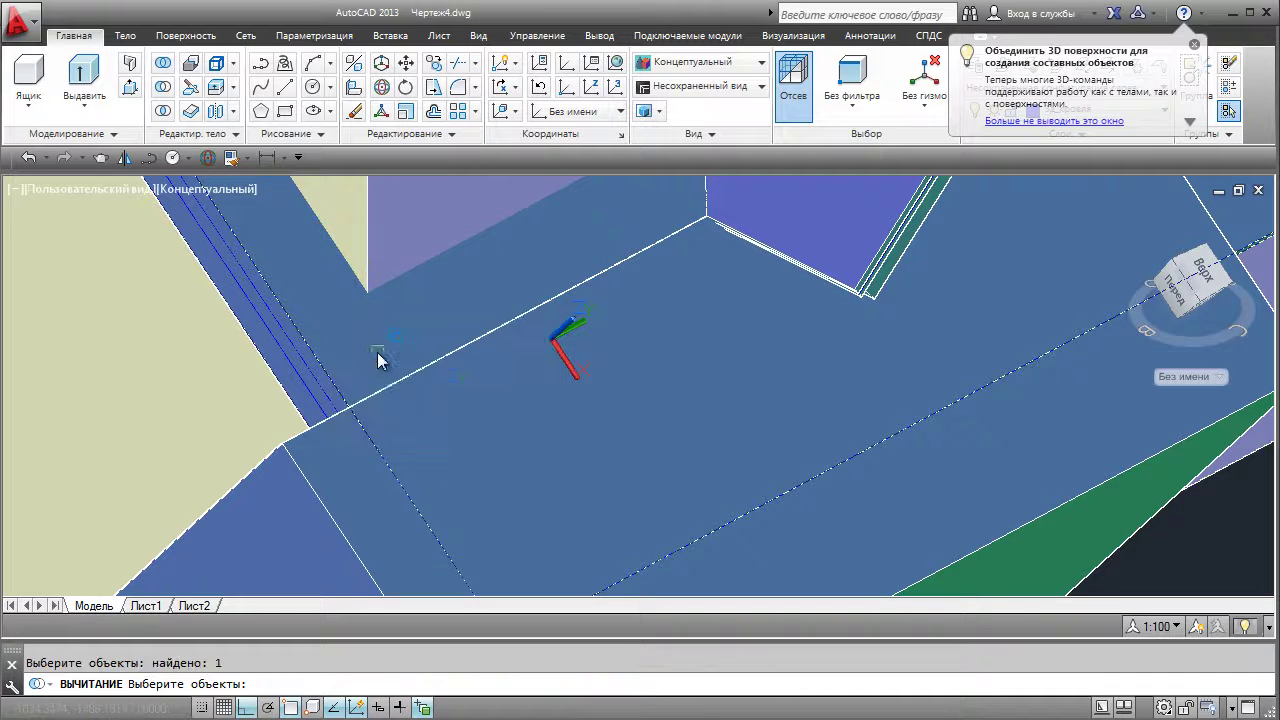
pyautogui.scroll(-2, 354, 358)
pyautogui.moveTo(353, 357); pyautogui.dragTo(300, 210, button='middle')
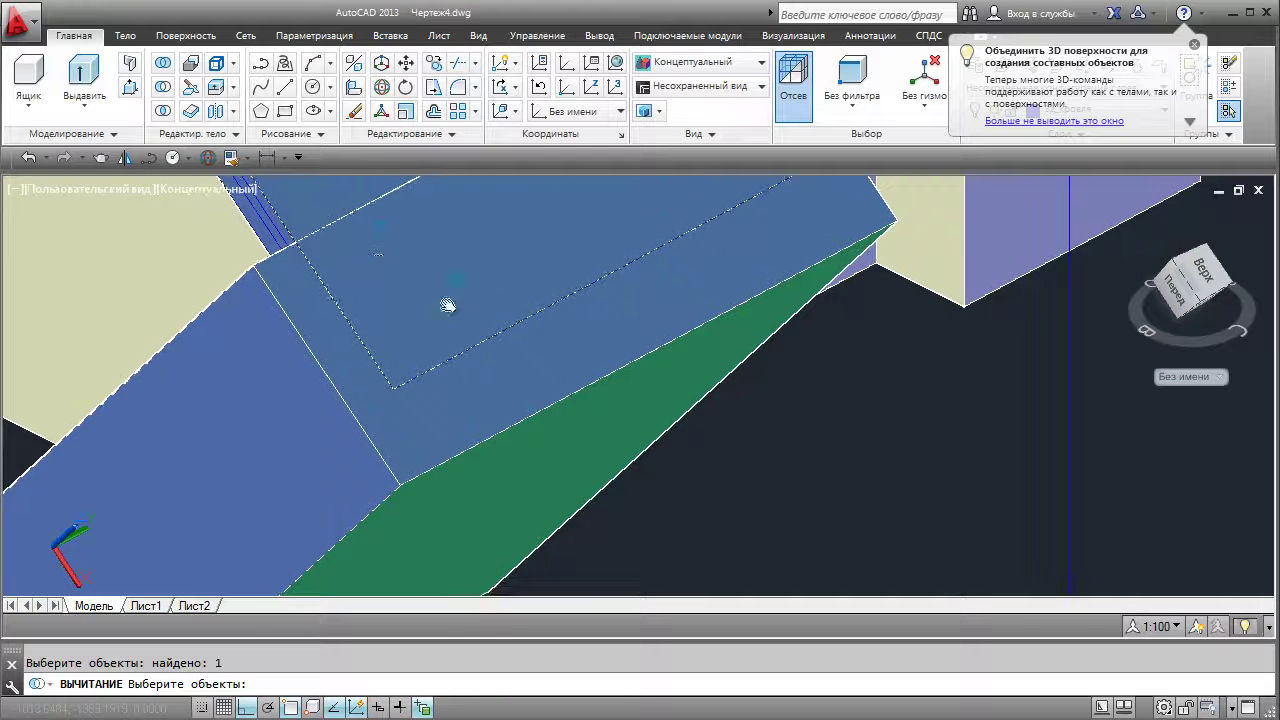
pyautogui.press('Return')
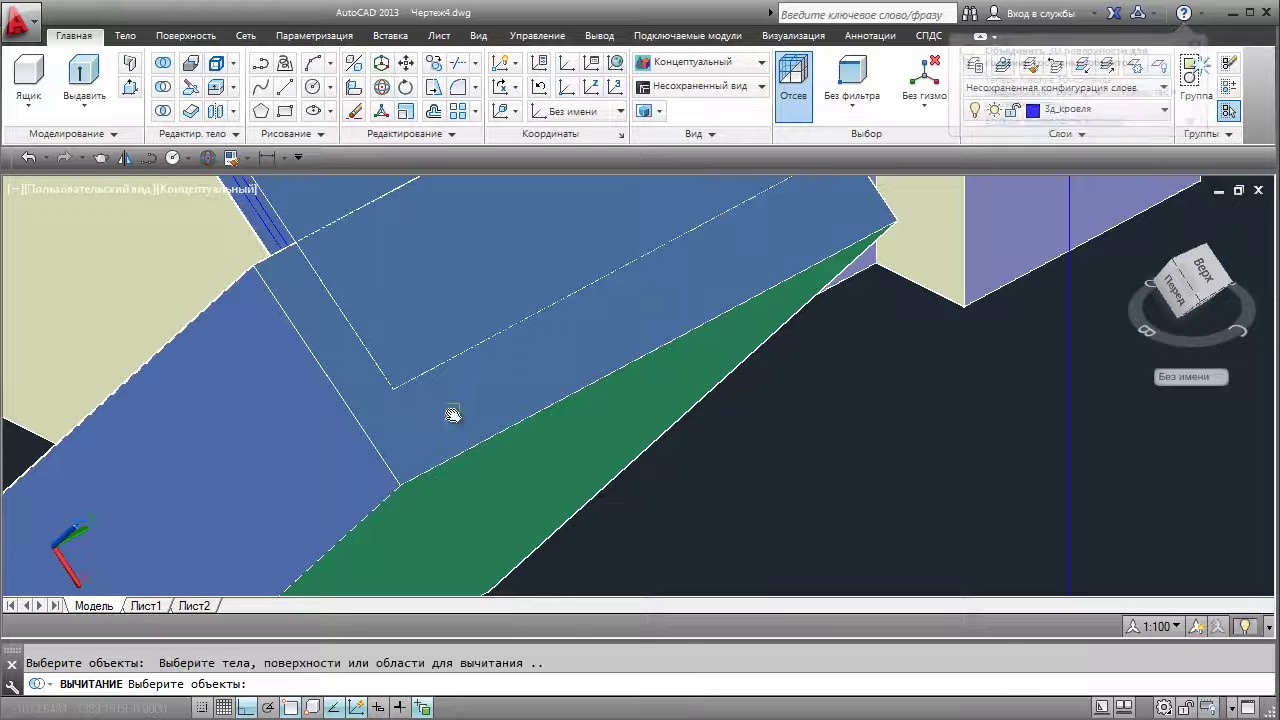
pyautogui.click(438, 463)
pyautogui.click(503, 535)
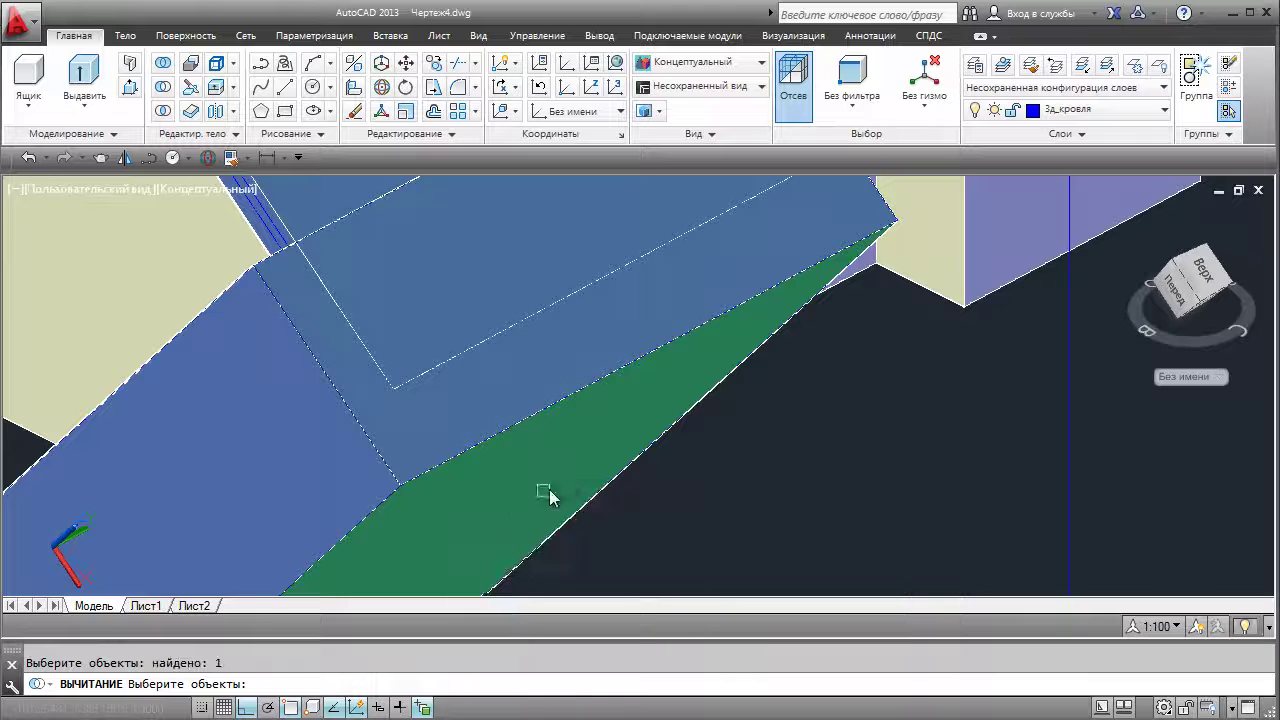
pyautogui.press('Return')
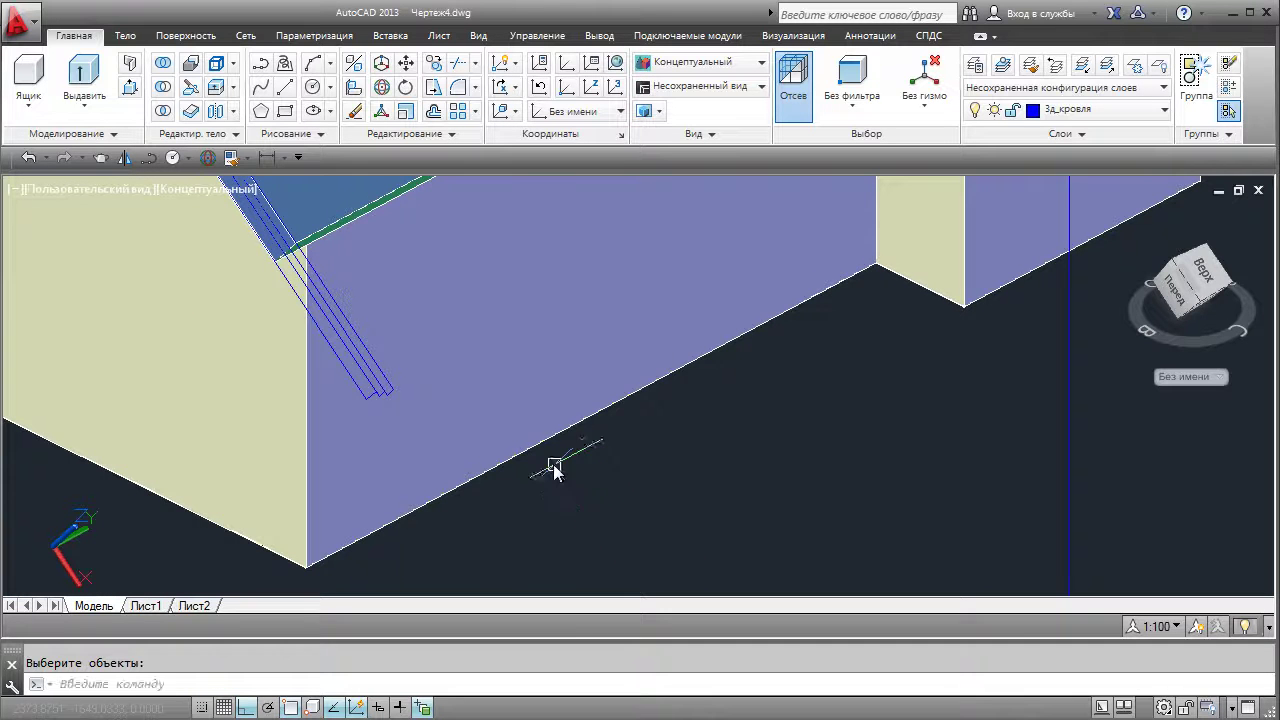
# Step: Examine the roof cutout around the dormer and the cut edge at the gable corner from several angles
pyautogui.scroll(-2, 509, 408)
pyautogui.scroll(-1, 520, 408)
pyautogui.keyDown('shift'); pyautogui.moveTo(637, 348); pyautogui.dragTo(515, 322, button='middle'); pyautogui.keyUp('shift')
pyautogui.scroll(3, 451, 283)
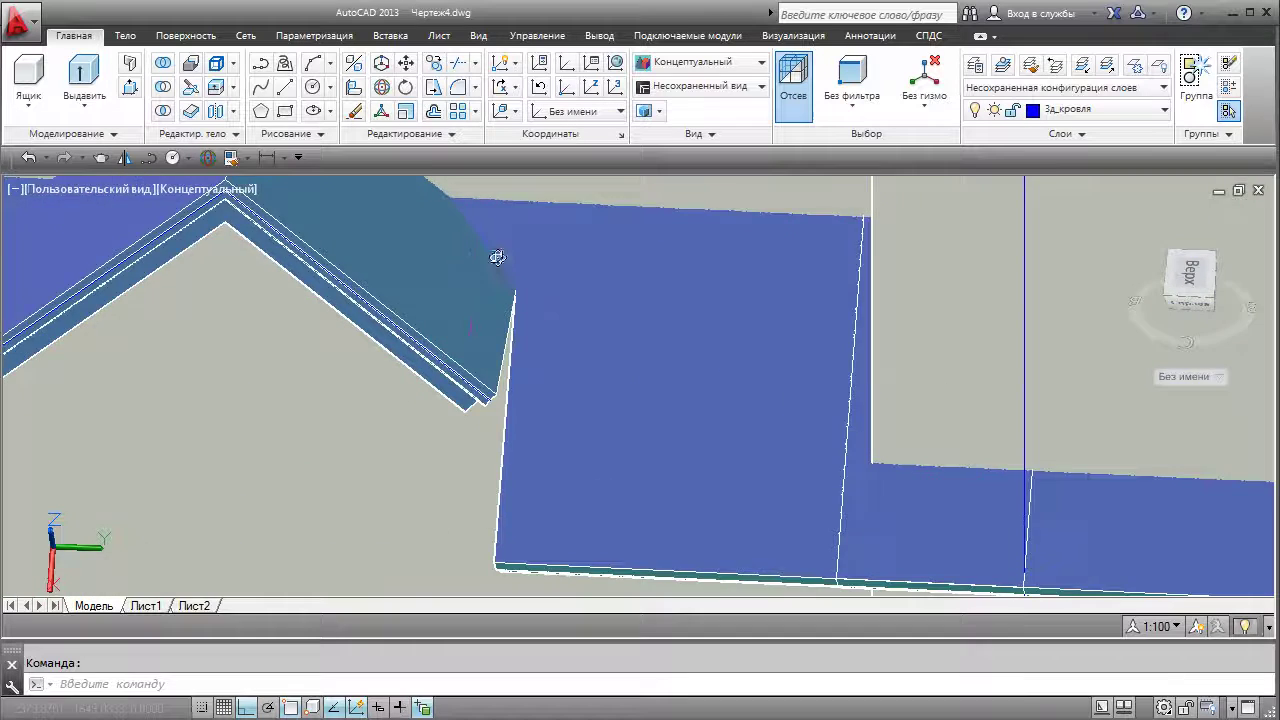
pyautogui.scroll(-2, 494, 257)
pyautogui.keyDown('shift'); pyautogui.moveTo(512, 374); pyautogui.dragTo(494, 500, button='middle'); pyautogui.keyUp('shift')
pyautogui.scroll(-2, 514, 309)
pyautogui.scroll(5, 378, 366)
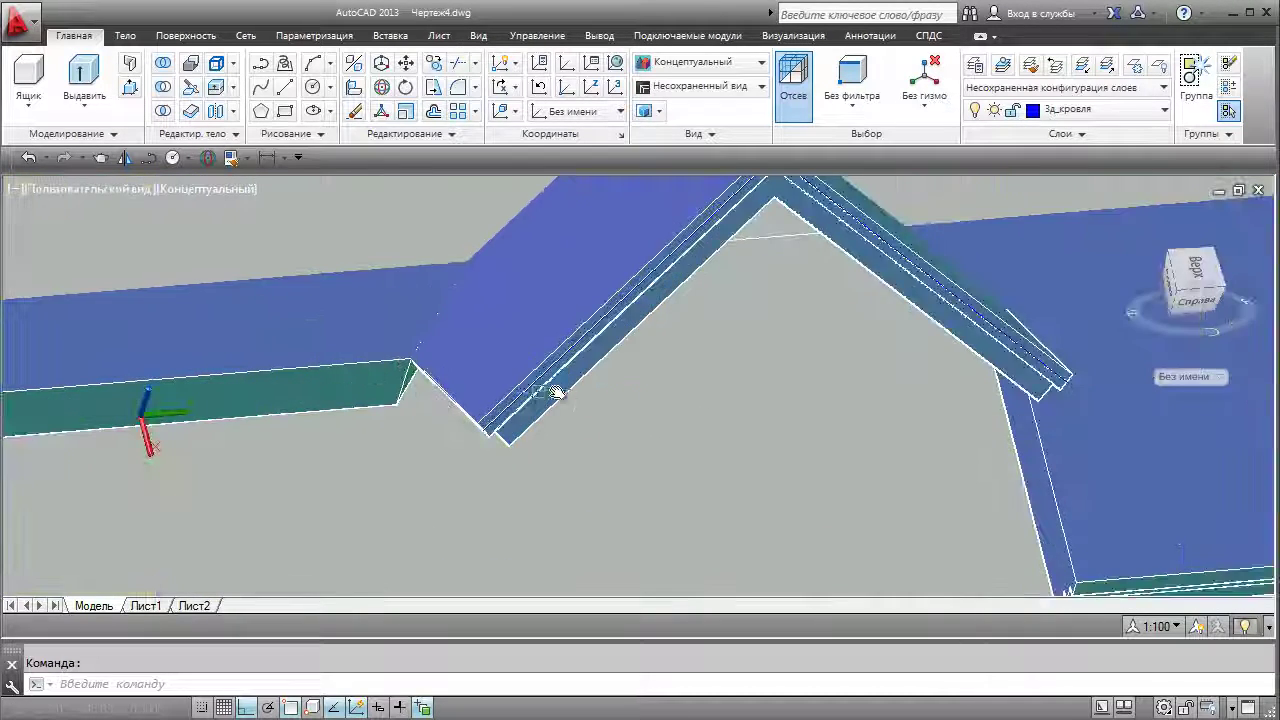
pyautogui.moveTo(583, 417)
pyautogui.keyDown('shift'); pyautogui.mouseDown(button='middle')
pyautogui.moveTo(486, 517)
pyautogui.moveTo(446, 463)
pyautogui.moveTo(603, 434)
pyautogui.mouseUp(button='middle'); pyautogui.keyUp('shift')
pyautogui.moveTo(788, 340); pyautogui.dragTo(574, 389, button='middle')
pyautogui.scroll(4, 800, 416)
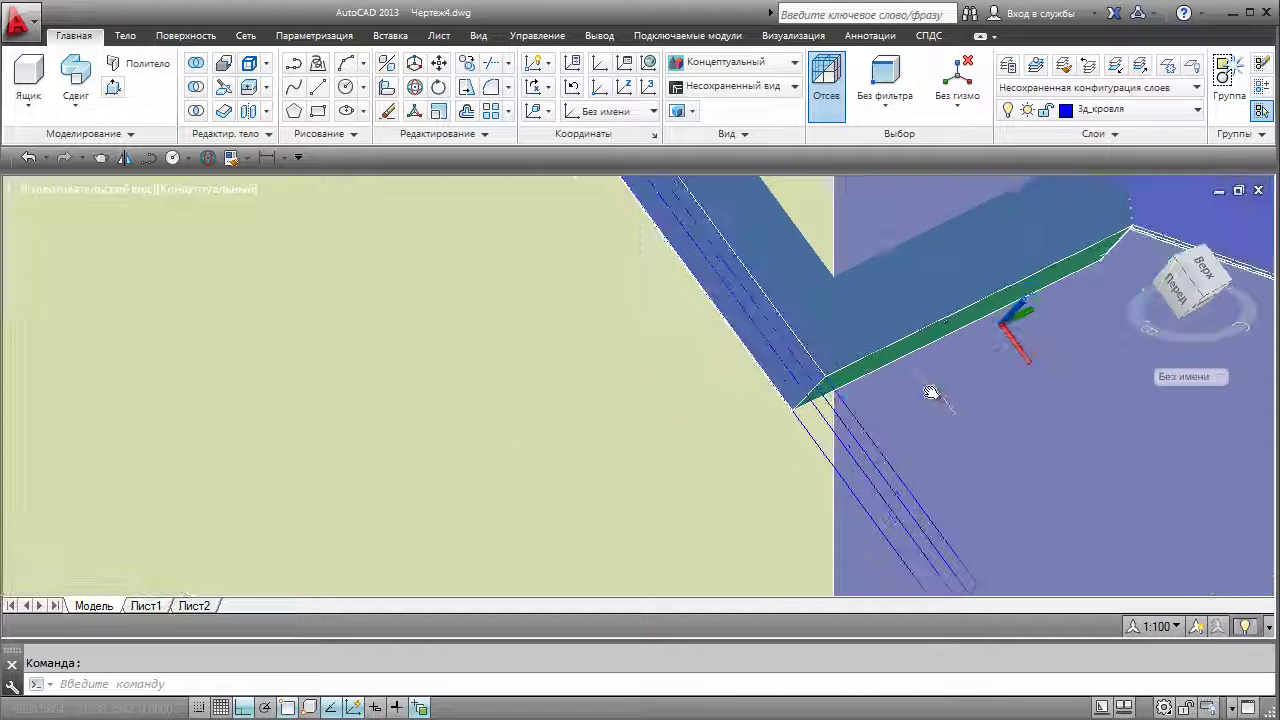
pyautogui.moveTo(931, 392); pyautogui.dragTo(336, 414, button='middle')
pyautogui.moveTo(1051, 279); pyautogui.dragTo(700, 320, button='middle')
pyautogui.scroll(-10, 712, 341)
pyautogui.moveTo(420, 367); pyautogui.dragTo(650, 505, button='middle')
pyautogui.scroll(5, 678, 510)
pyautogui.scroll(3, 582, 416)
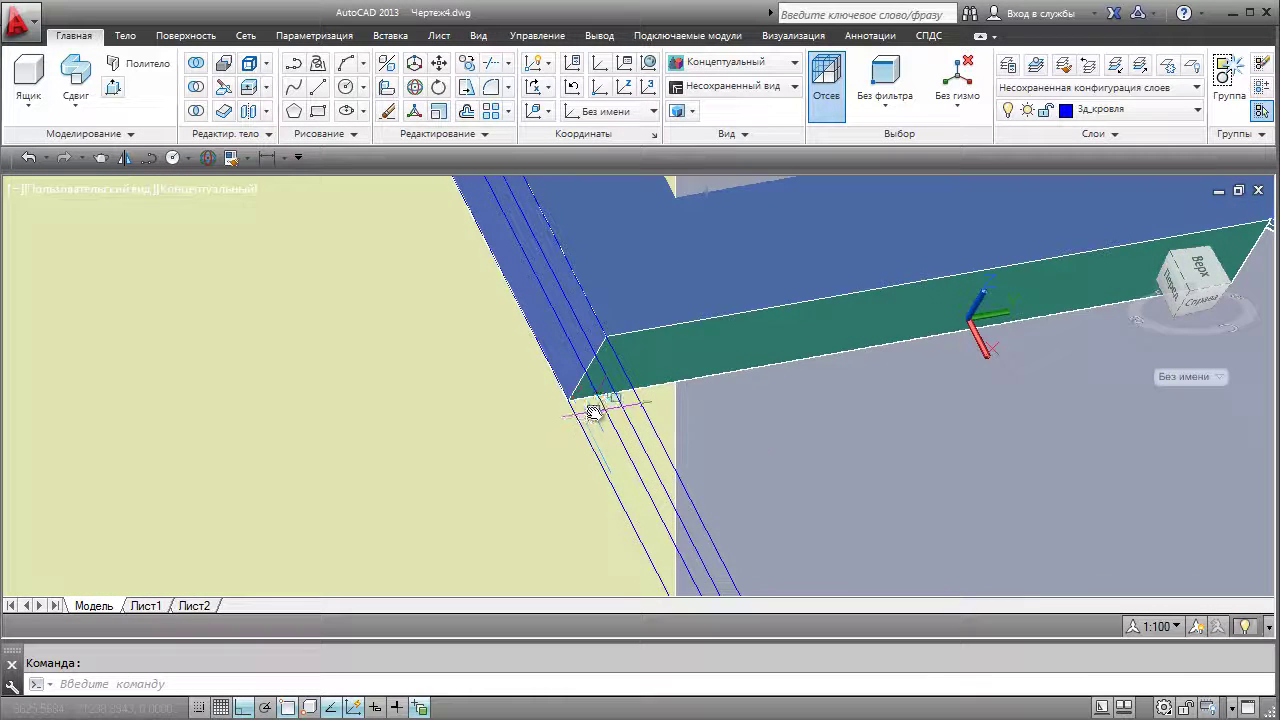
# Step: Copy the stepped edge-profile polyline from the far end of its guide lines to the roof's cut edge at the gable corner
pyautogui.moveTo(594, 413); pyautogui.dragTo(538, 217, button='middle')
pyautogui.press('Escape')
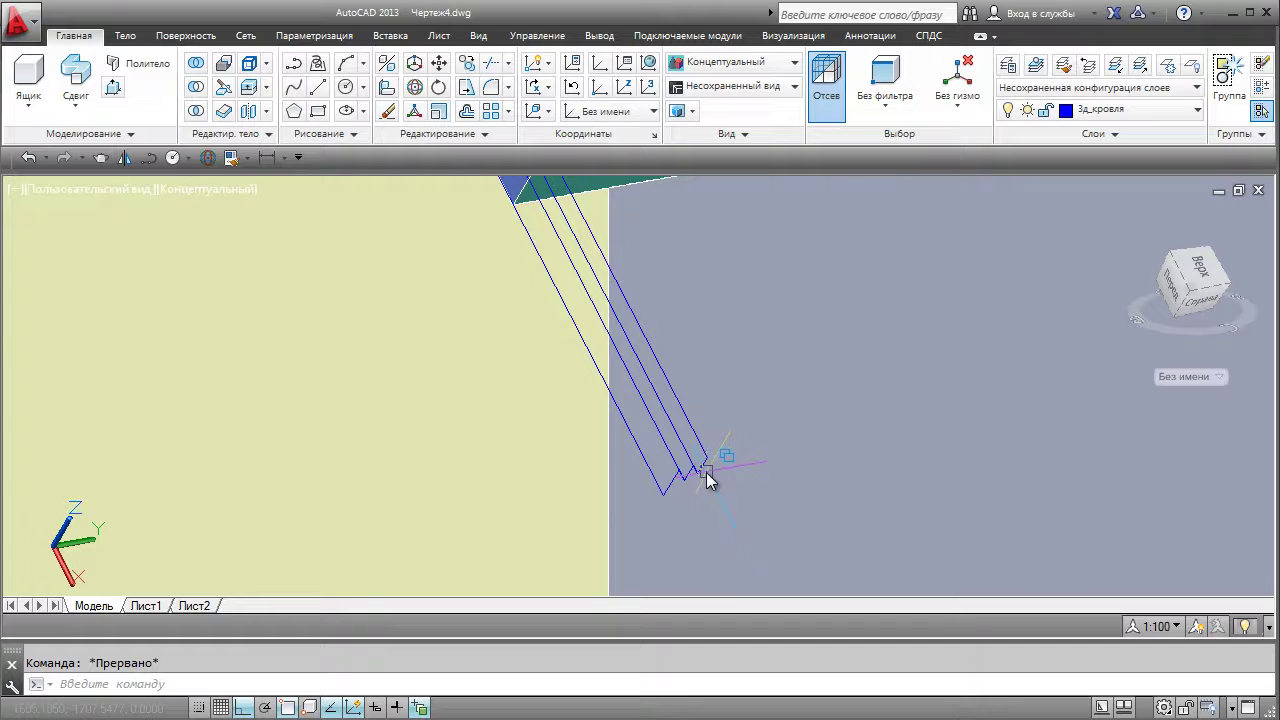
pyautogui.click(701, 477)
pyautogui.write('кп')
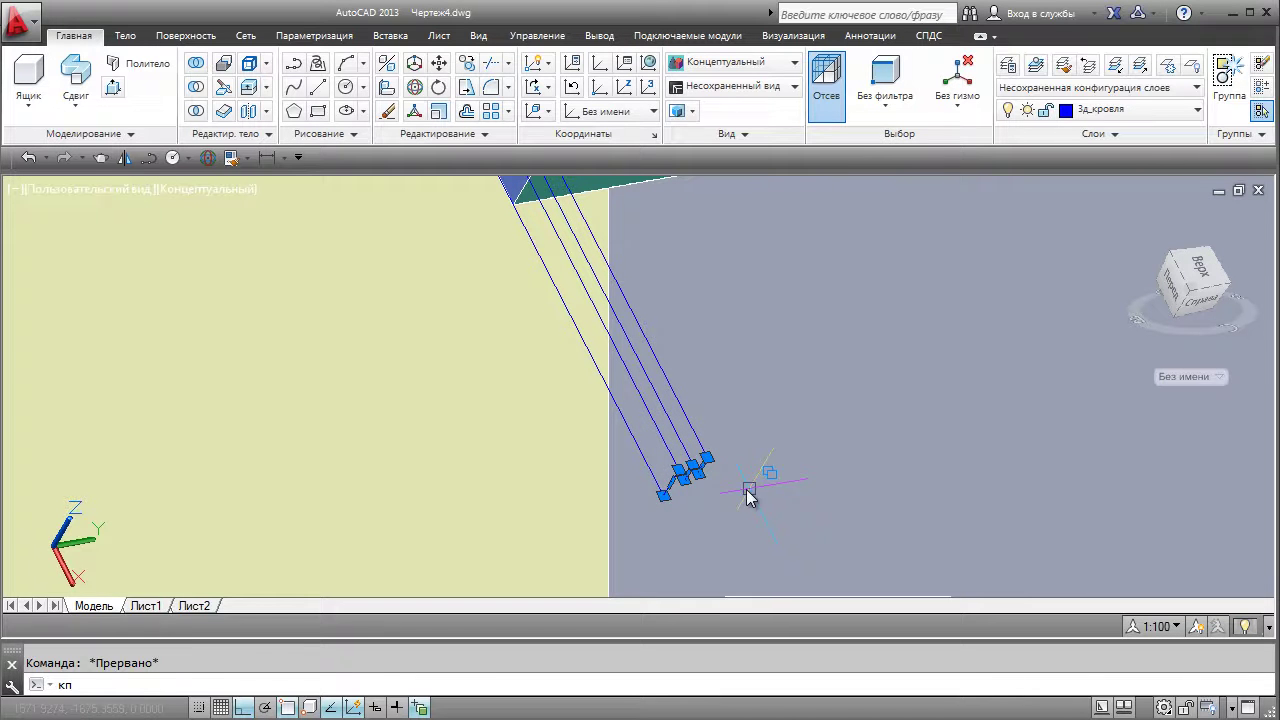
pyautogui.press('Return')
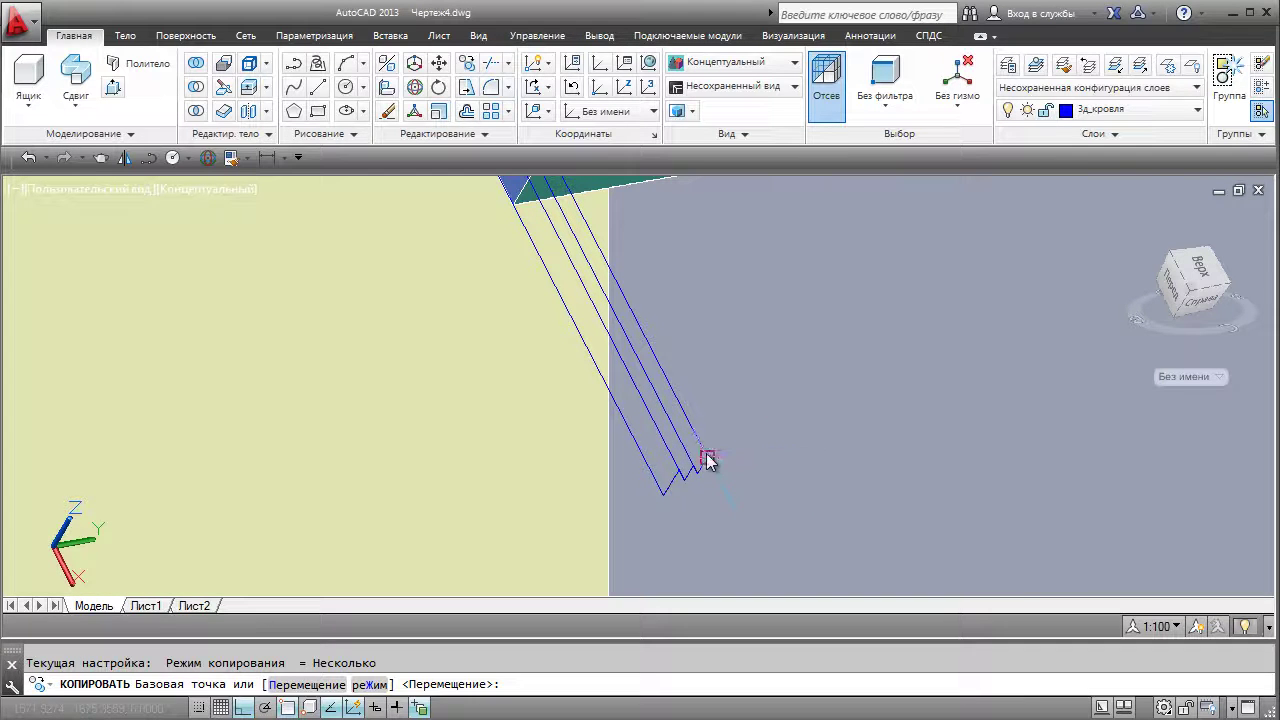
pyautogui.click(707, 459)
pyautogui.scroll(5, 635, 315)
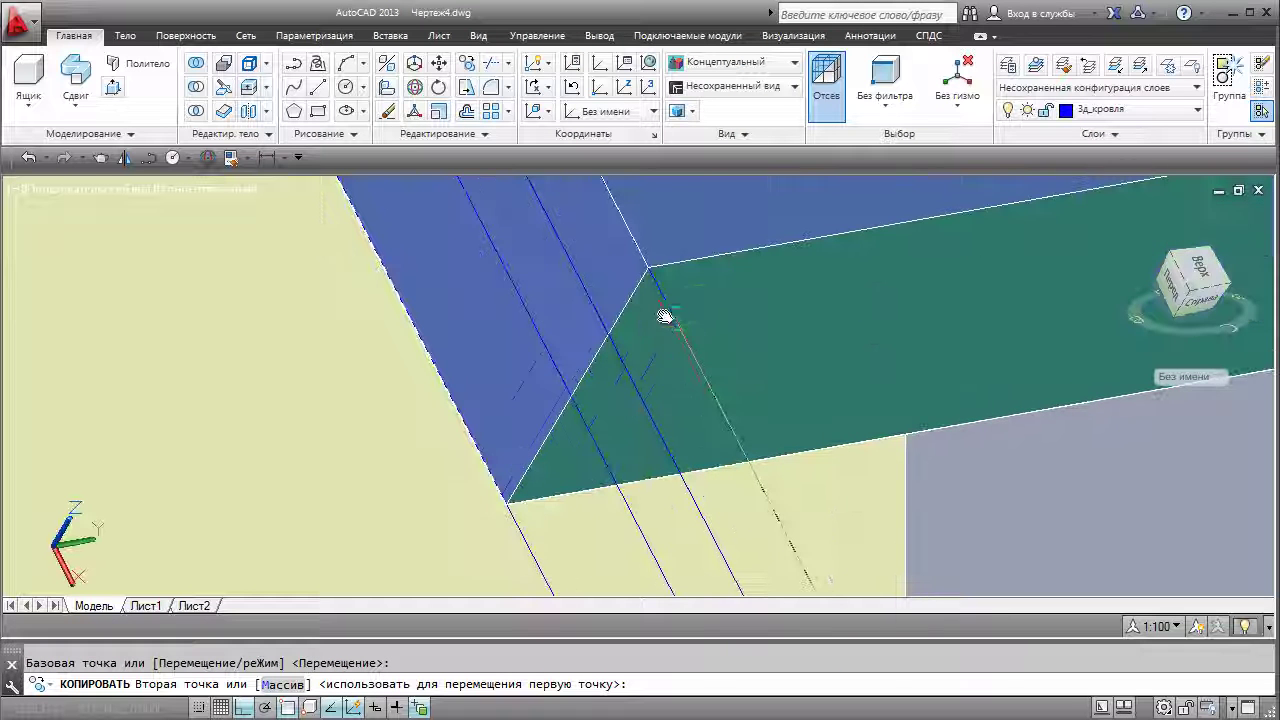
pyautogui.click(707, 373)
pyautogui.press('Escape')
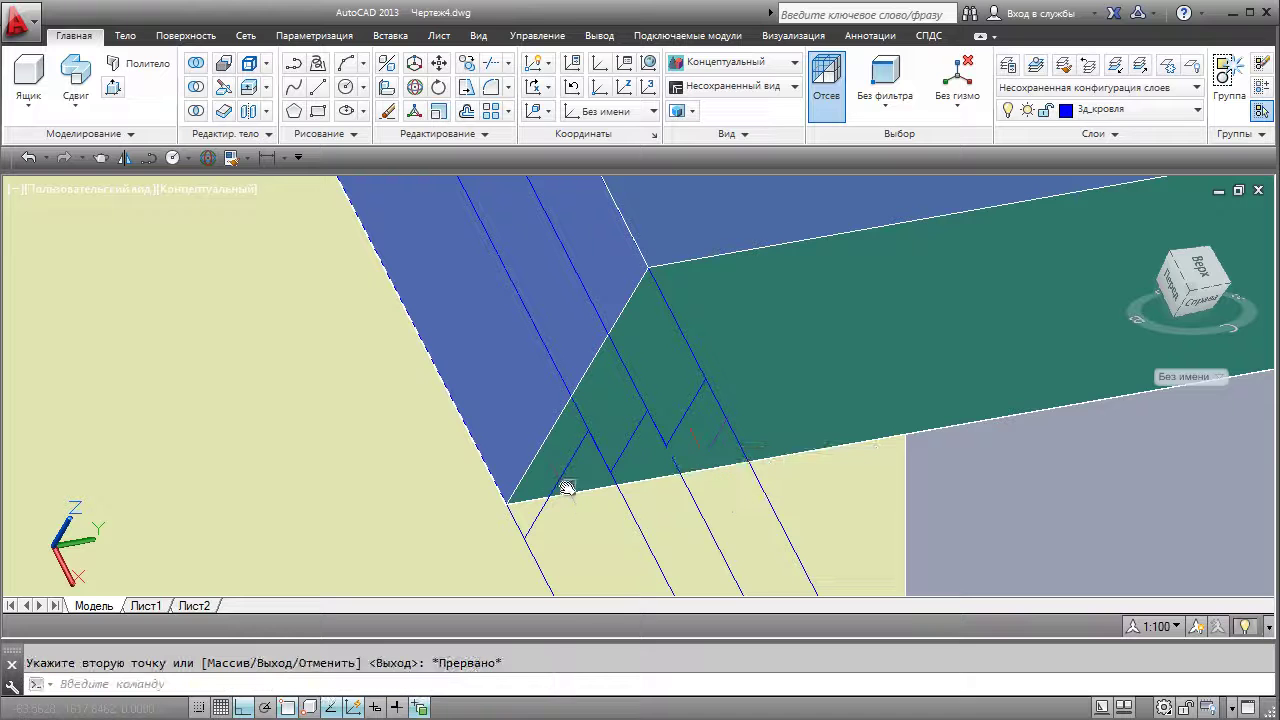
# Step: Move the copied stepped profile so its lower endpoint sits on the lower corner of the roof's cut edge
pyautogui.click(557, 487)
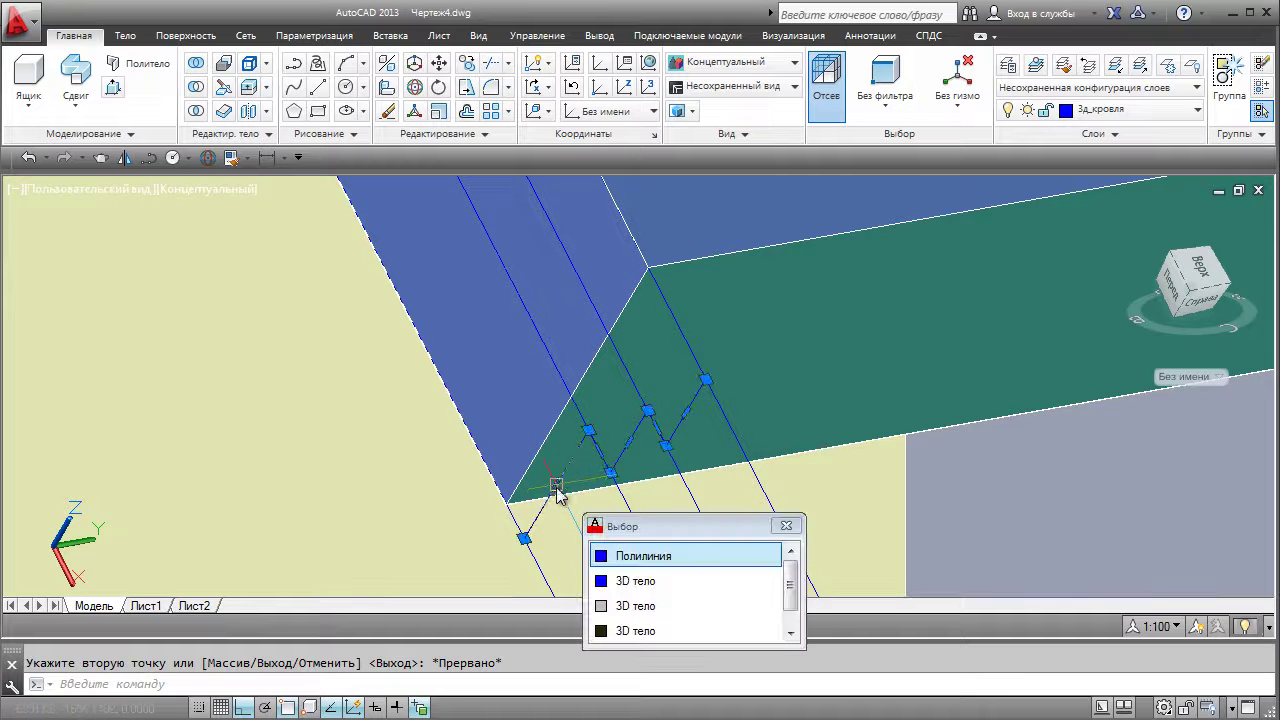
pyautogui.click(523, 538)
pyautogui.press('space')
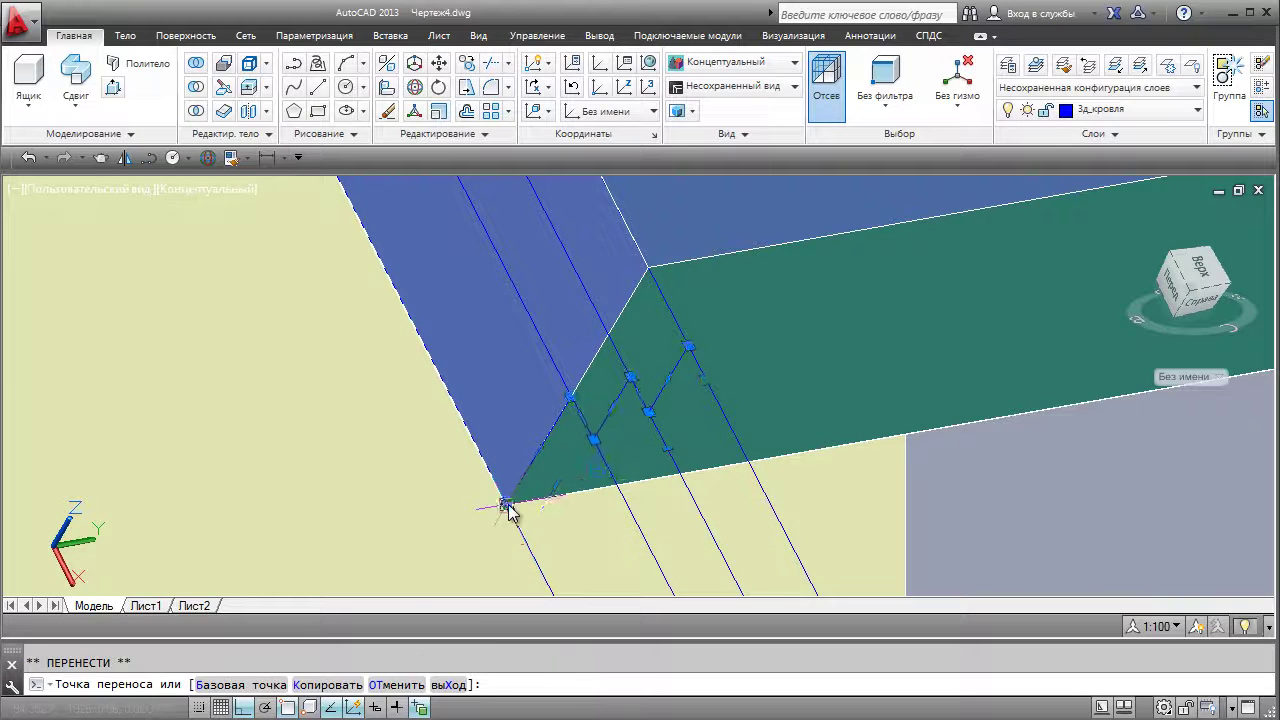
pyautogui.click(506, 505)
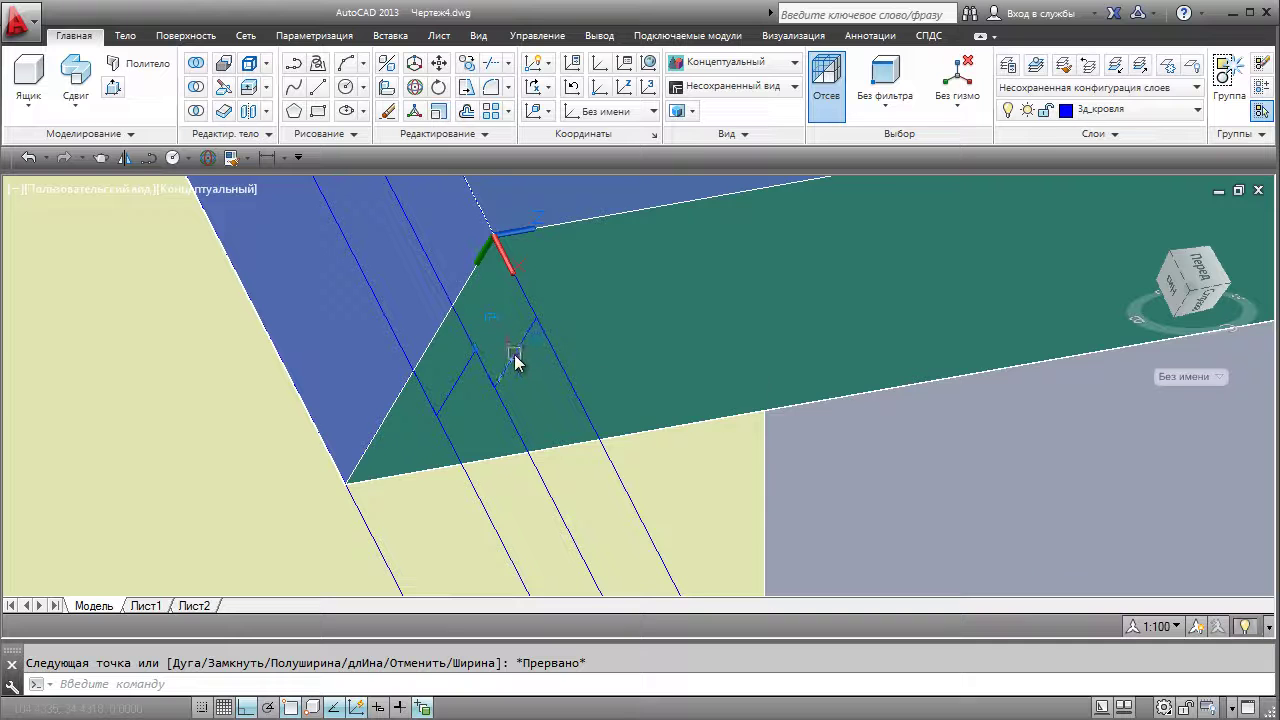
# Step: Stretch the profile's endpoint from the lower corner of the cut edge to its upper corner
pyautogui.click(516, 362)
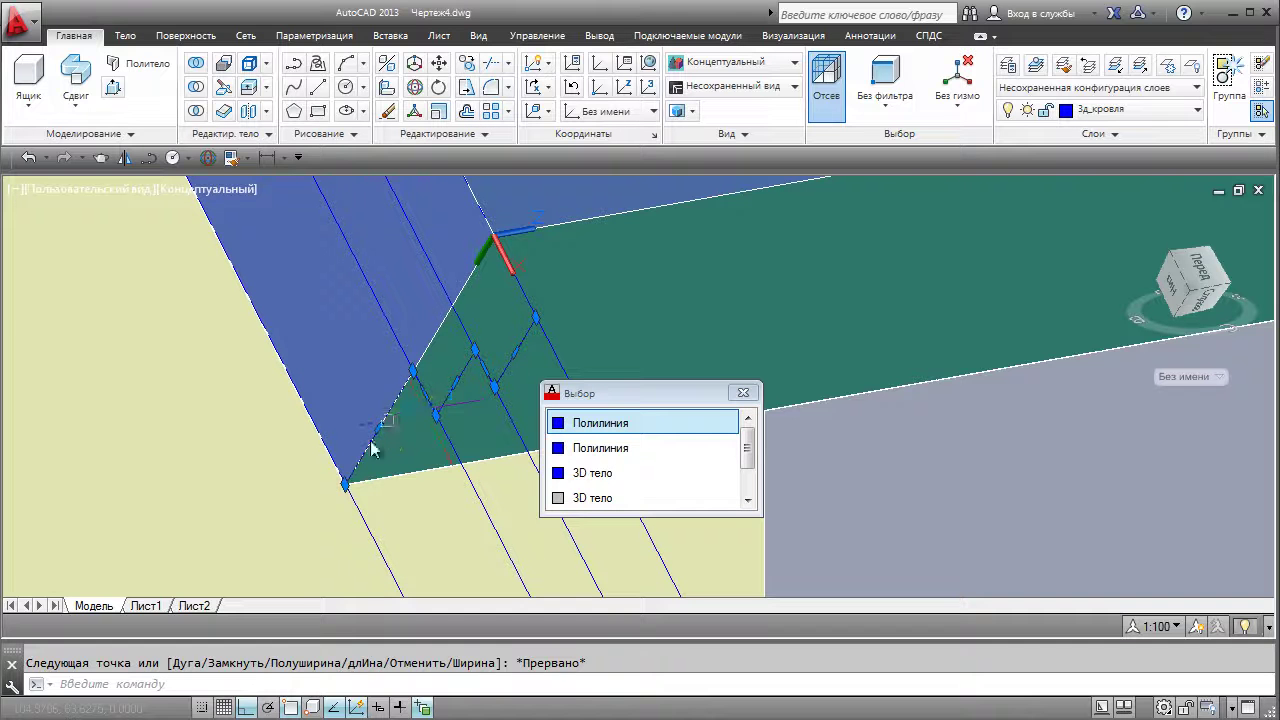
pyautogui.click(345, 486)
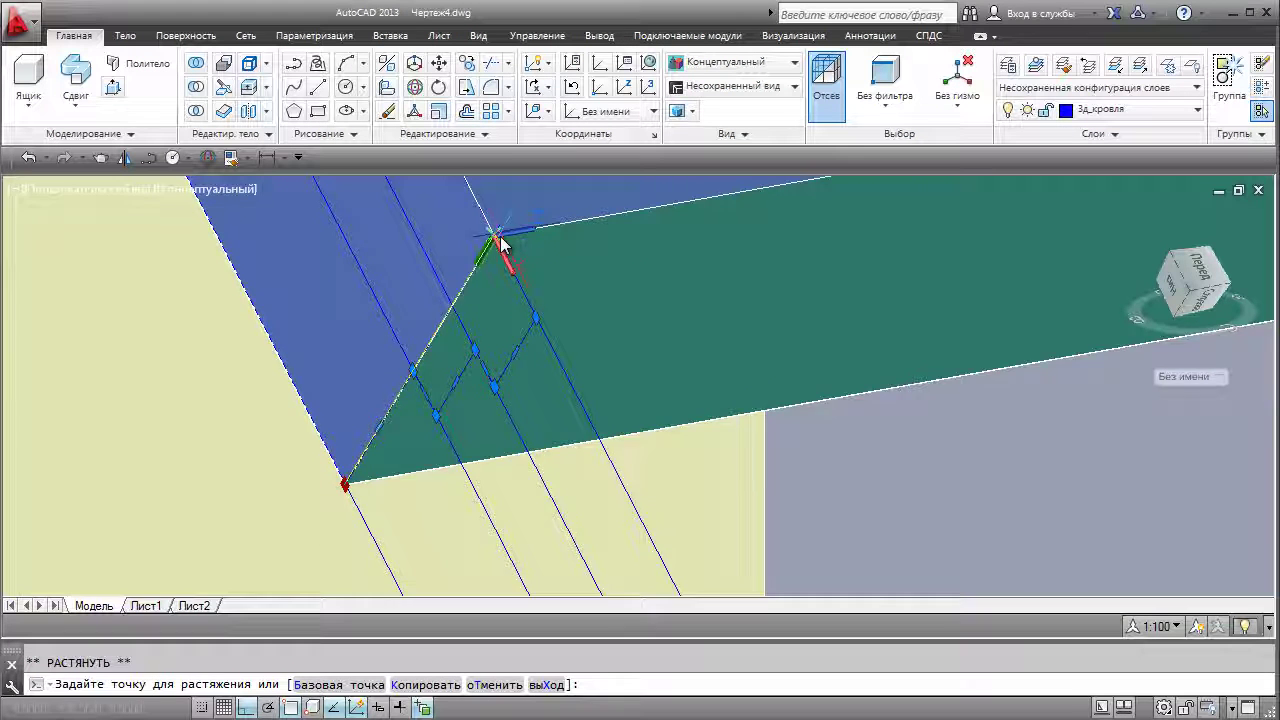
pyautogui.scroll(3, 495, 245)
pyautogui.click(495, 245)
pyautogui.scroll(-2, 537, 280)
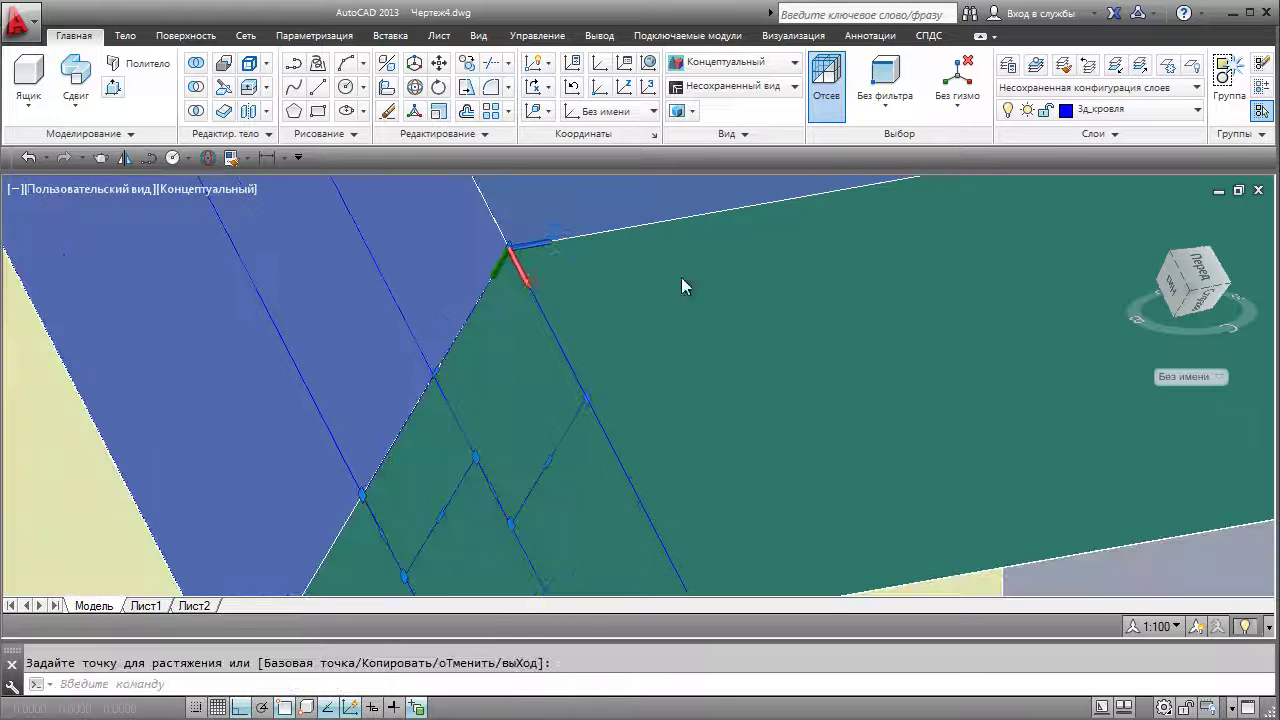
pyautogui.moveTo(614, 283); pyautogui.dragTo(755, 264, button='middle')
# Step: Extrude the stepped profile along the roof's cut edge up to the corner where it meets the dormer roof
pyautogui.press('ctrl')
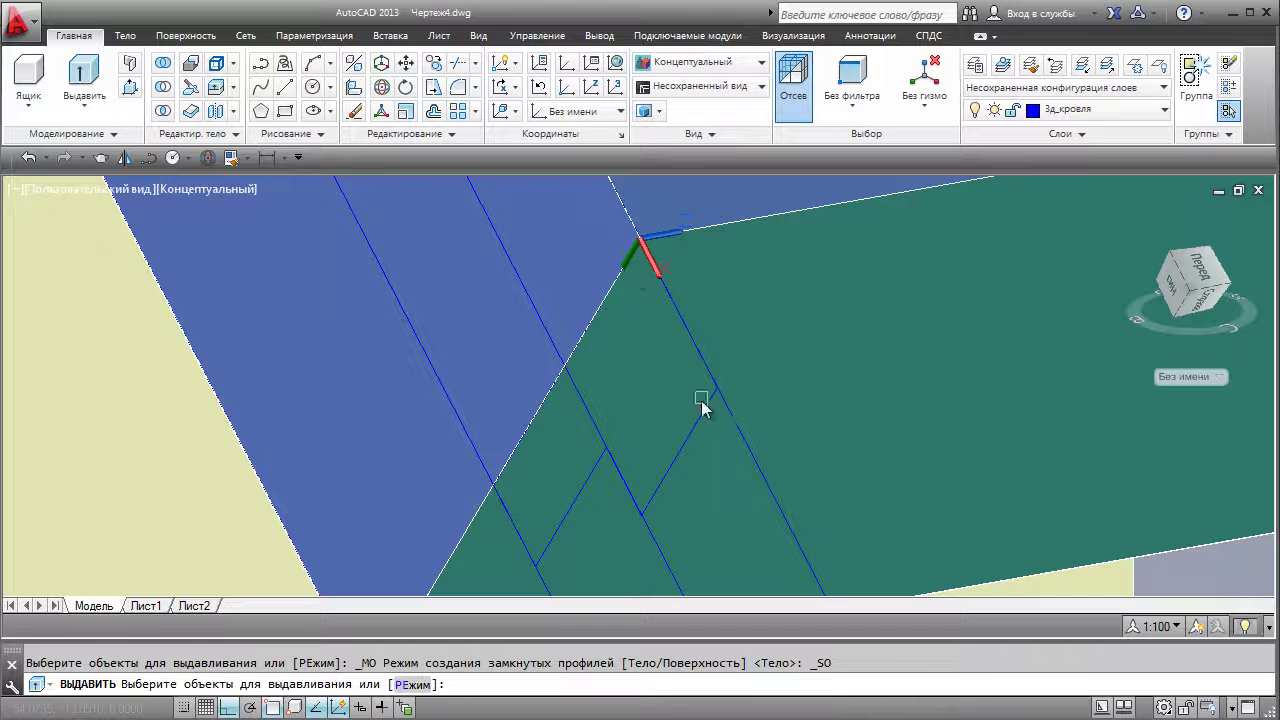
pyautogui.click(702, 416)
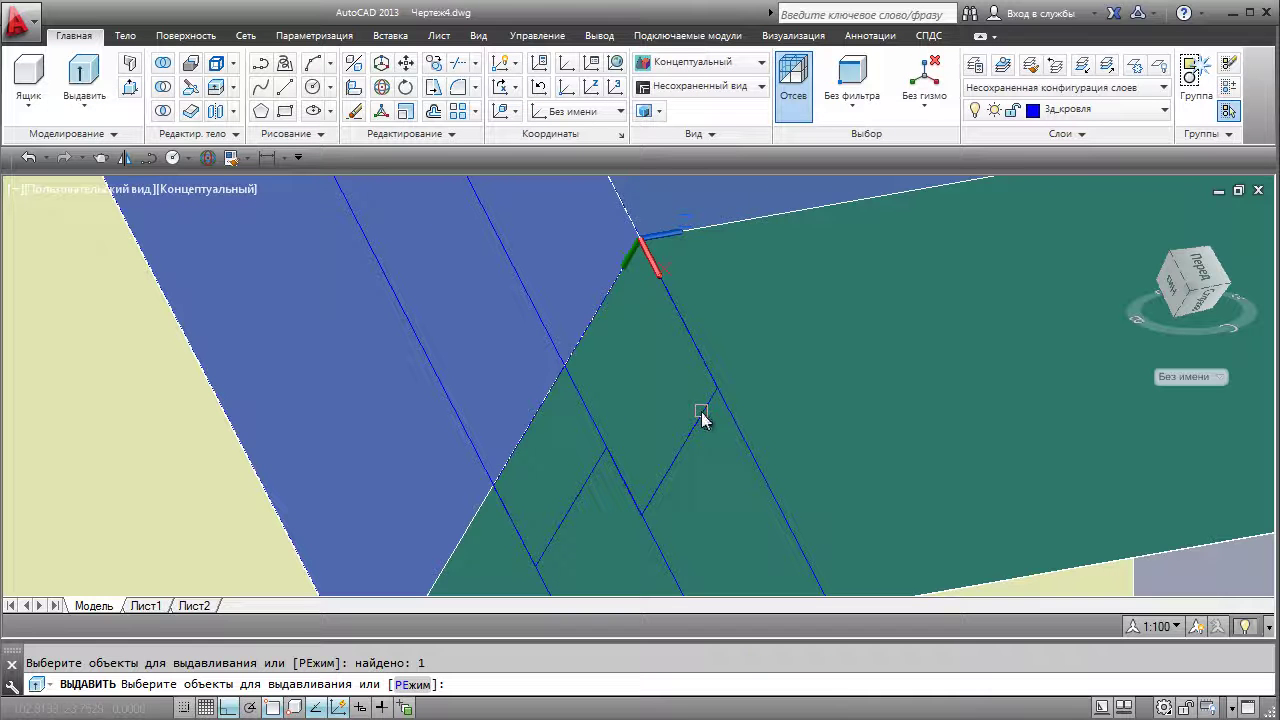
pyautogui.press('Return')
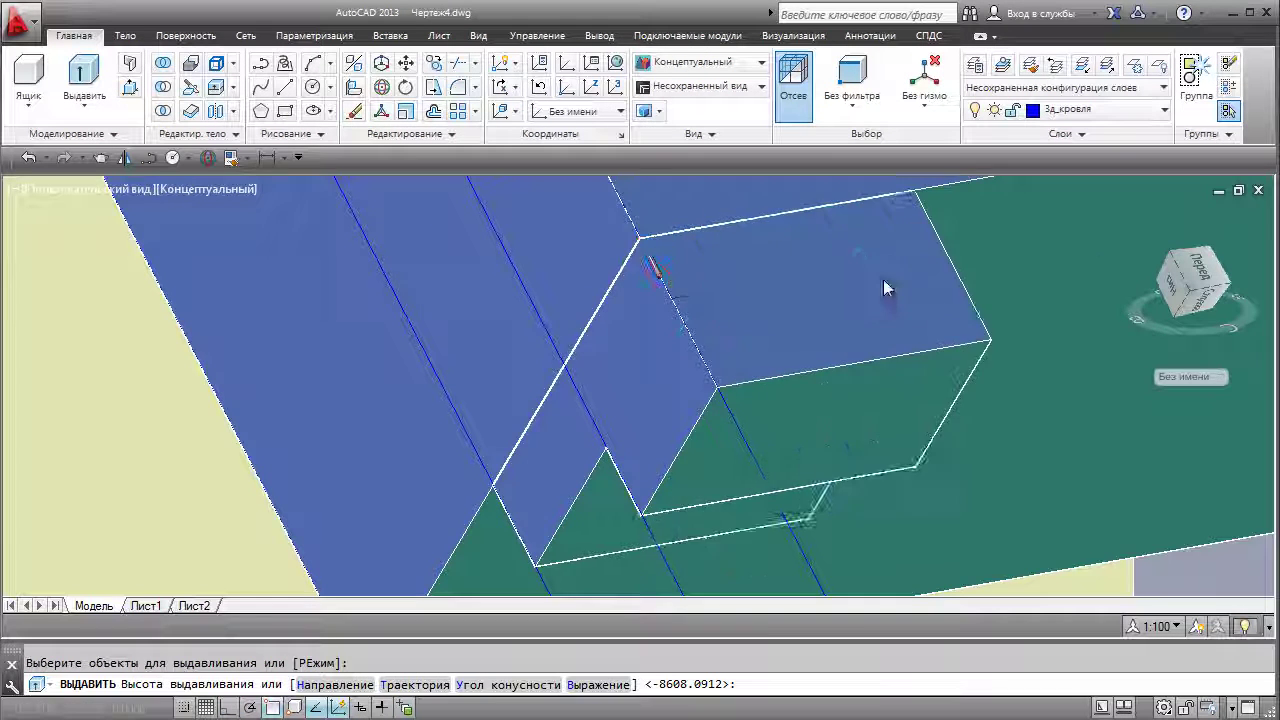
pyautogui.scroll(-2, 574, 369)
pyautogui.moveTo(574, 369); pyautogui.dragTo(265, 460, button='middle')
pyautogui.scroll(-2, 737, 380)
pyautogui.moveTo(887, 358); pyautogui.dragTo(463, 414, button='middle')
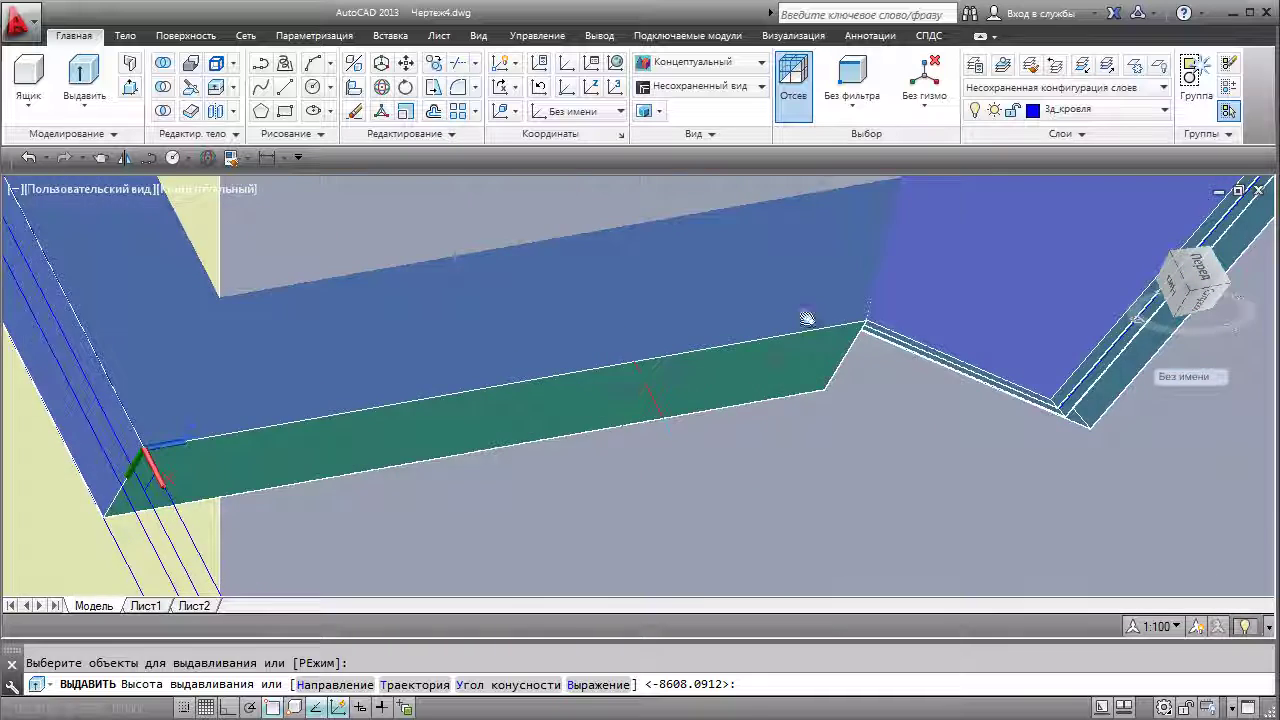
pyautogui.scroll(2, 824, 306)
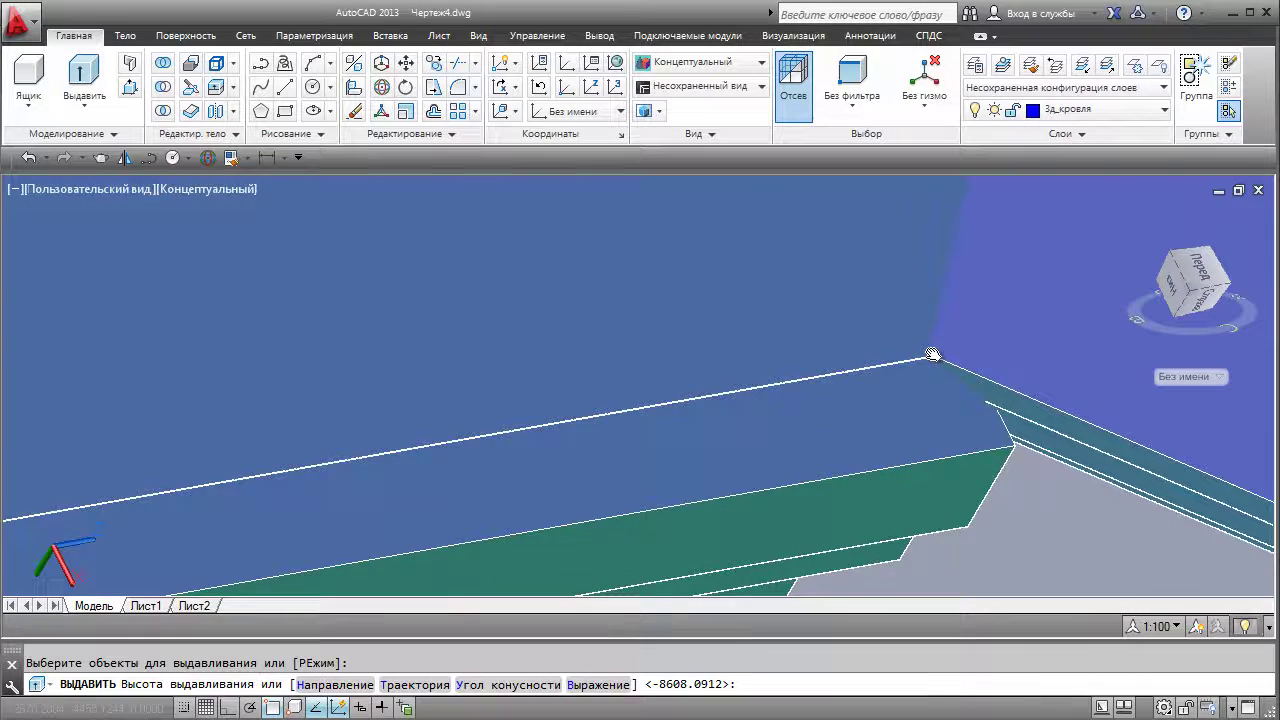
pyautogui.press('Escape')
# Step: Unite the main roof solid with the overlapping roof slope at the far corner of the house, seen from the underside
pyautogui.scroll(-5, 963, 434)
pyautogui.keyDown('shift'); pyautogui.moveTo(1017, 459); pyautogui.dragTo(706, 528, button='middle'); pyautogui.keyUp('shift')
pyautogui.scroll(-5, 412, 474)
pyautogui.keyDown('shift'); pyautogui.moveTo(508, 517); pyautogui.dragTo(600, 432, button='middle'); pyautogui.keyUp('shift')
pyautogui.moveTo(711, 514); pyautogui.dragTo(605, 390, button='middle')
pyautogui.scroll(3, 605, 390)
pyautogui.scroll(-4, 606, 428)
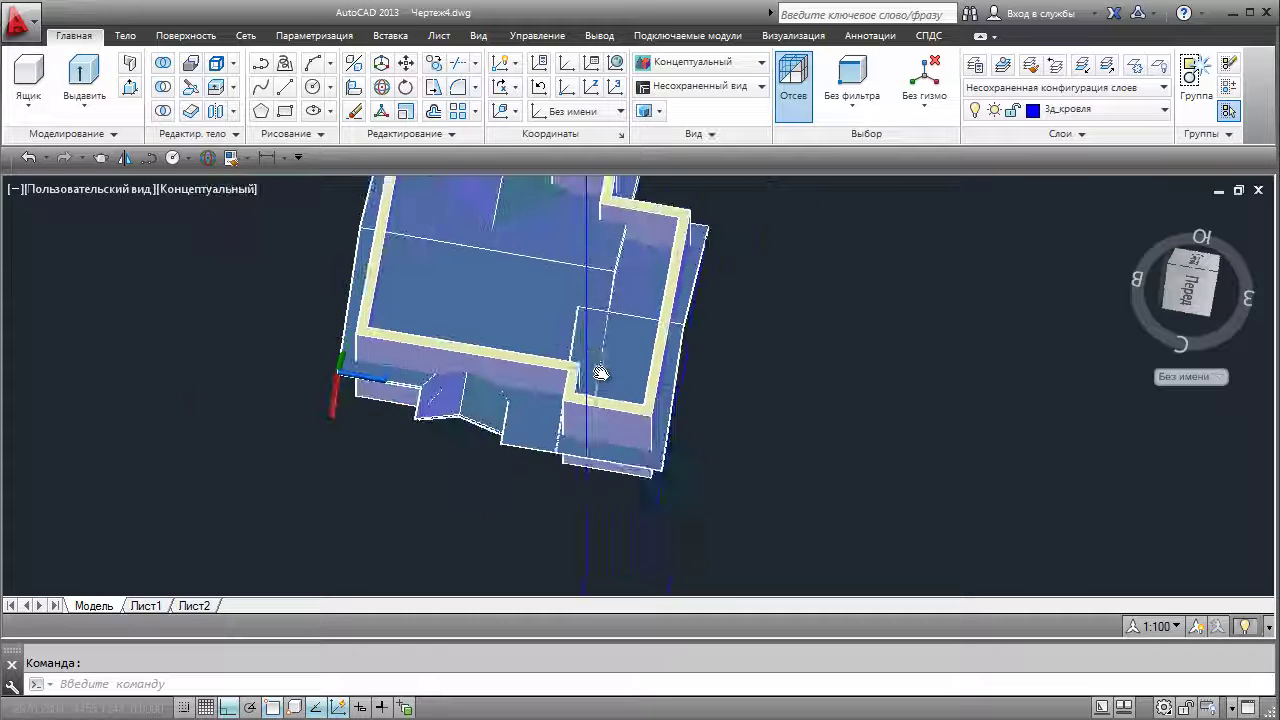
pyautogui.scroll(3, 683, 491)
pyautogui.scroll(1, 674, 467)
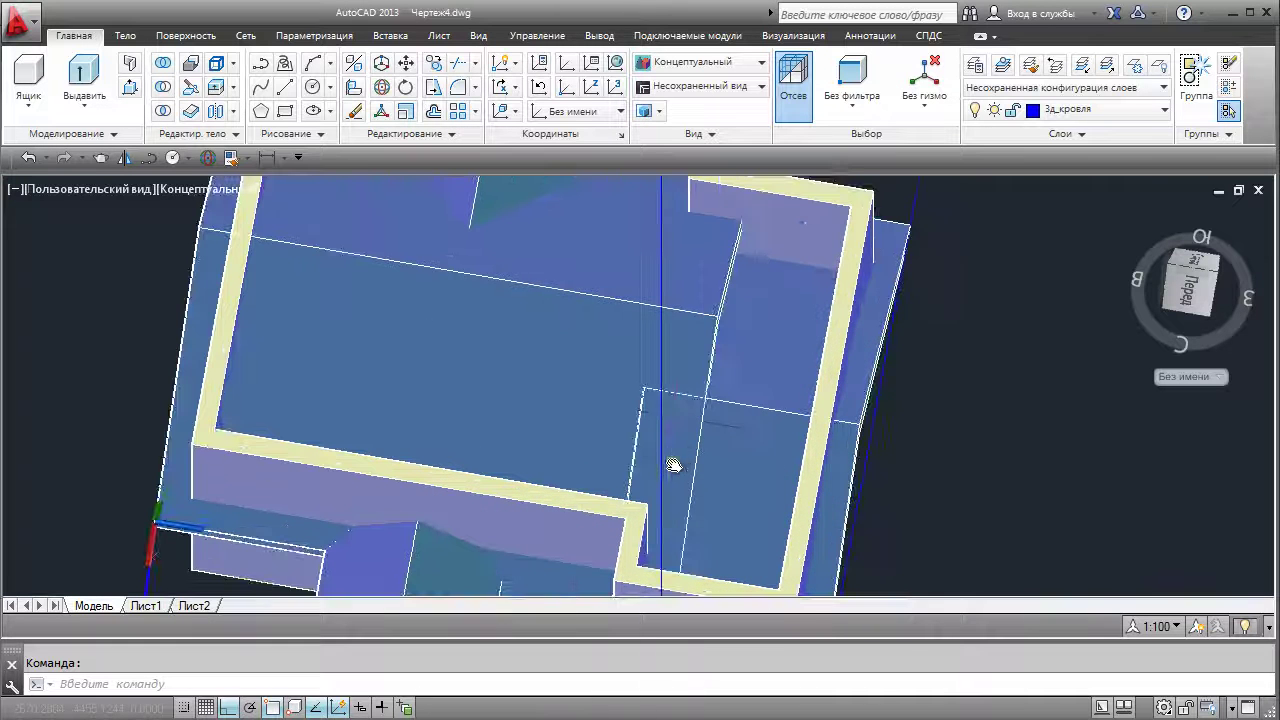
pyautogui.click(675, 360)
pyautogui.click(717, 437)
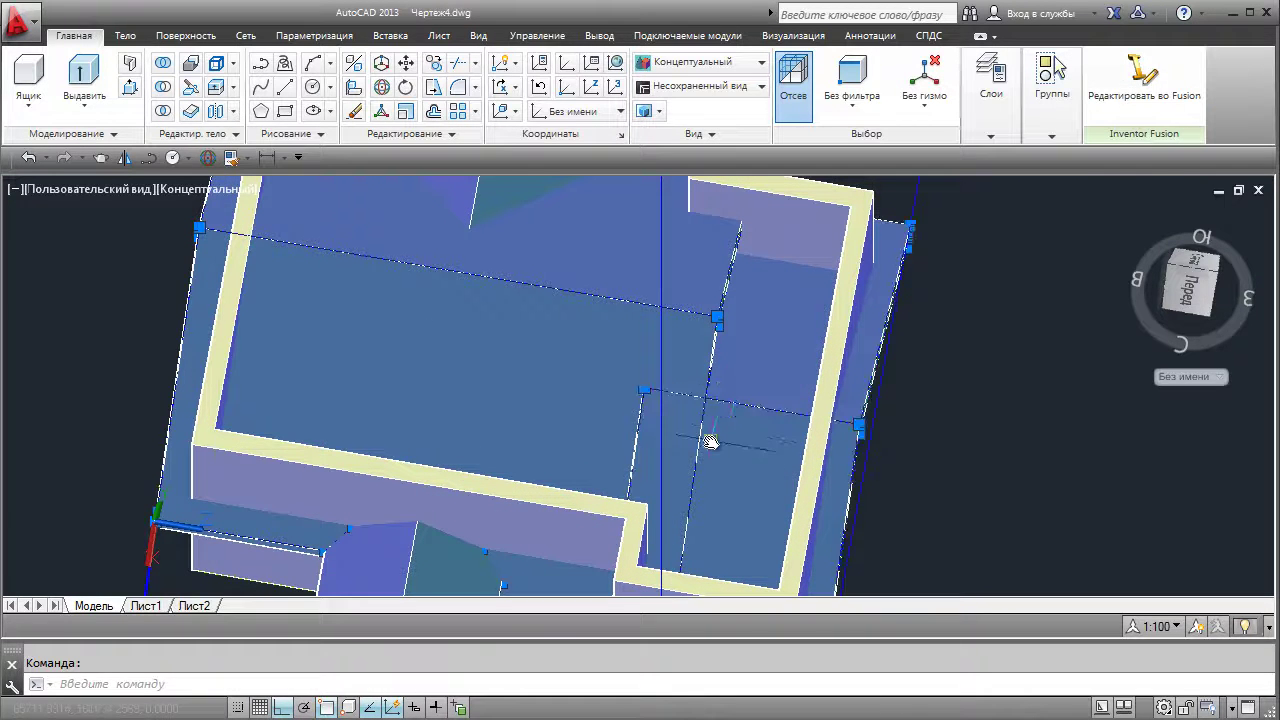
pyautogui.press('Escape')
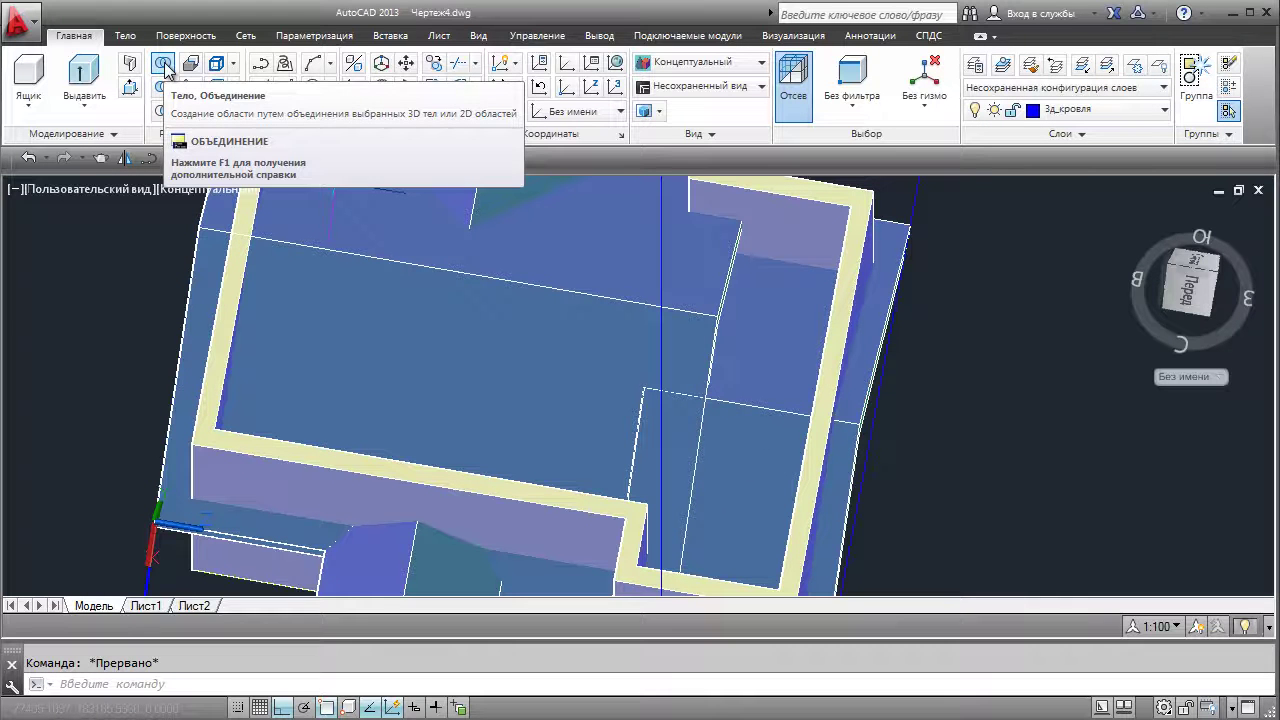
pyautogui.click(611, 357)
pyautogui.click(732, 447)
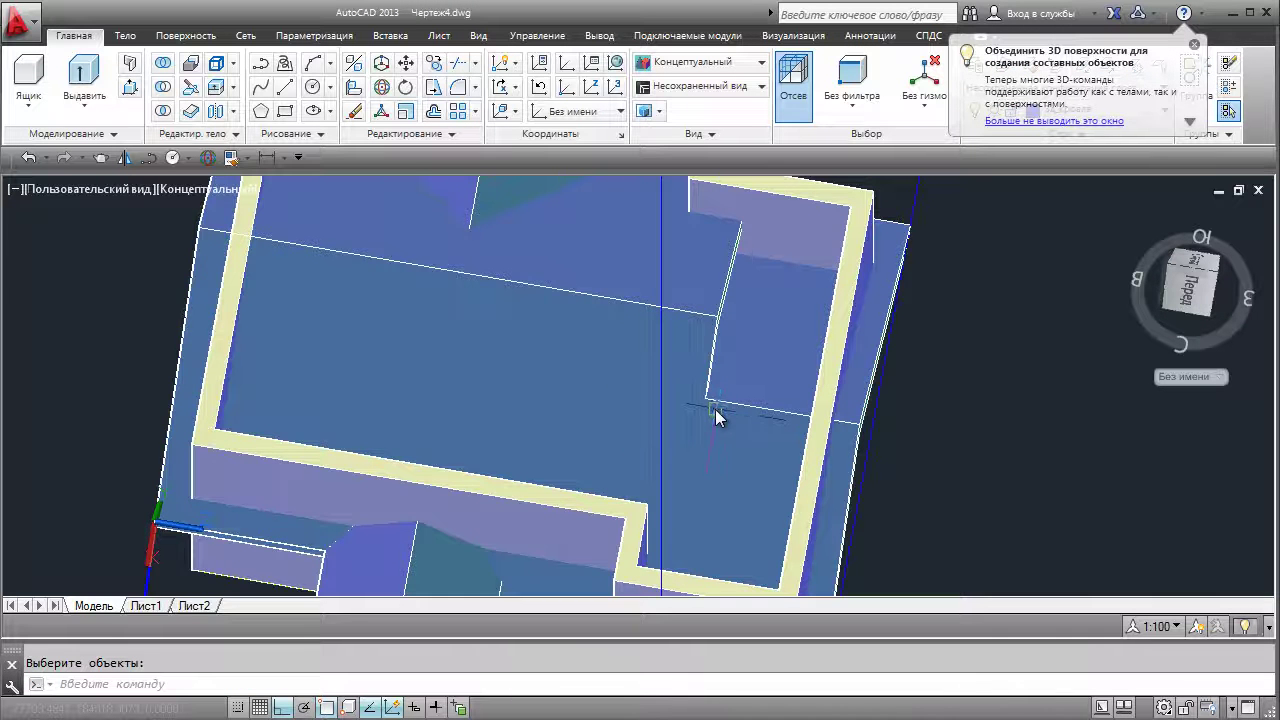
# Step: Examine the united roof around the walls and the dormer from several angles
pyautogui.scroll(-2, 716, 416)
pyautogui.moveTo(605, 386); pyautogui.dragTo(597, 449, button='middle')
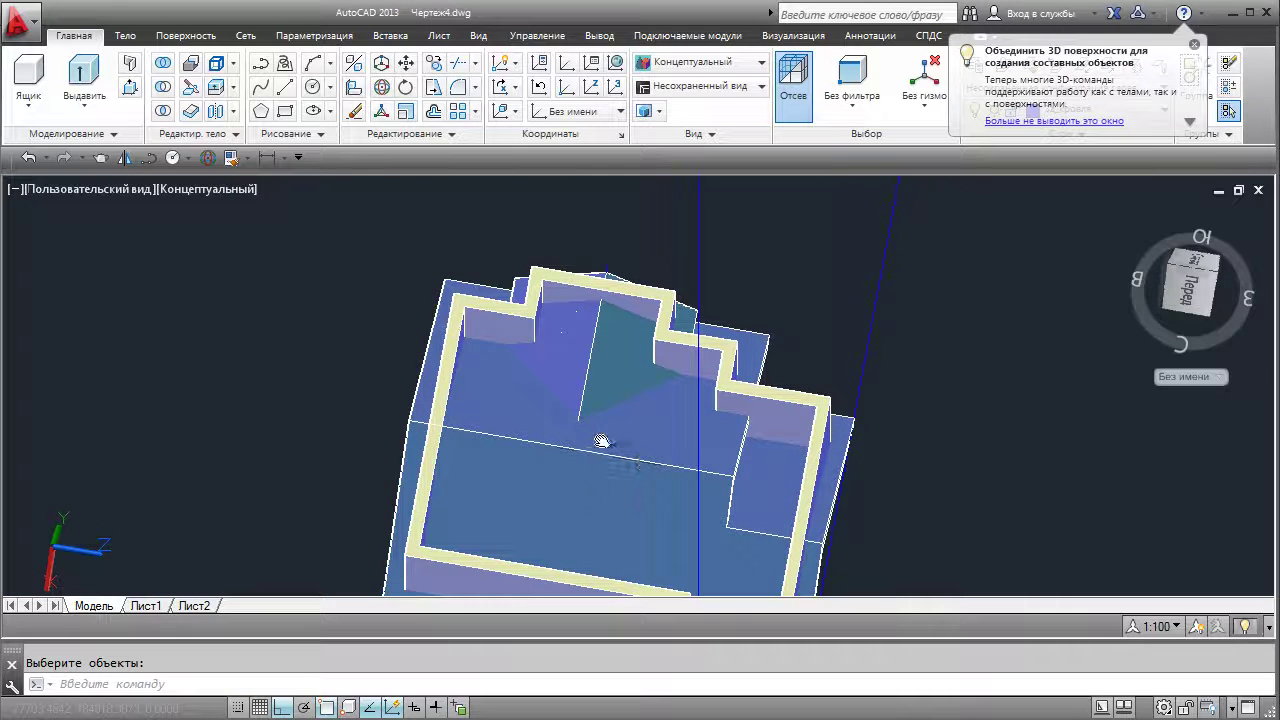
pyautogui.scroll(3, 585, 360)
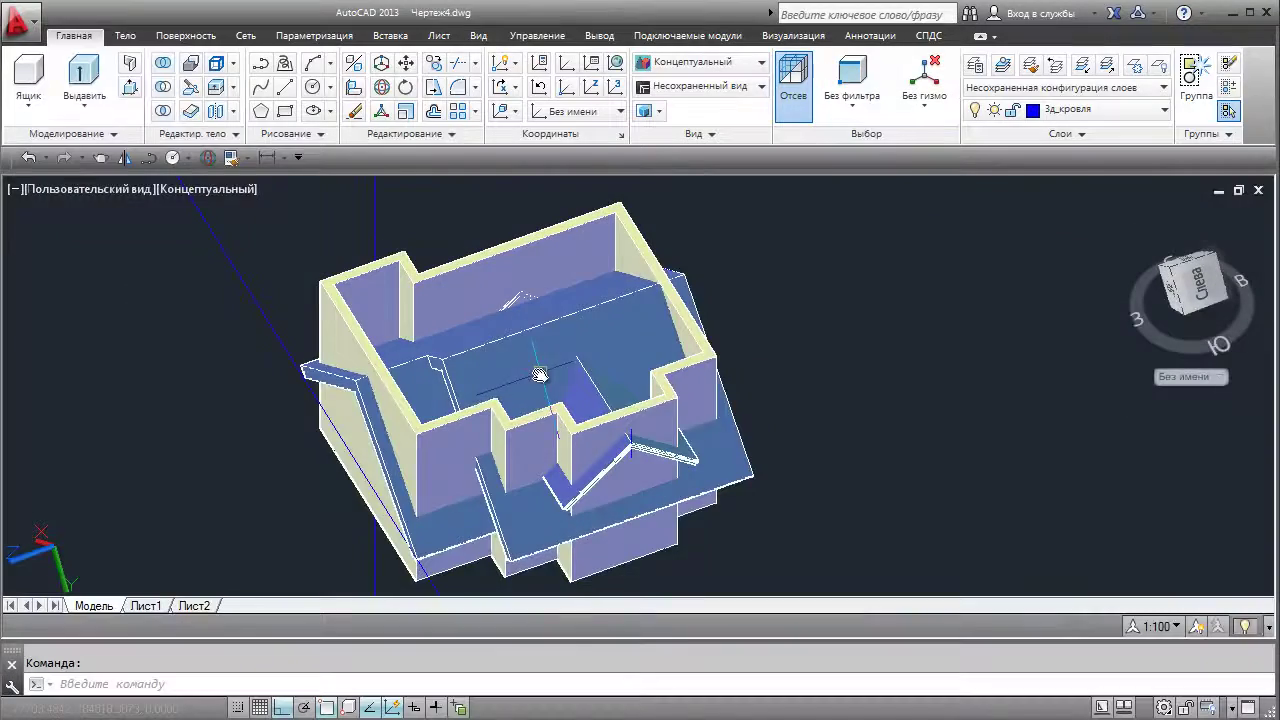
pyautogui.scroll(3, 440, 440)
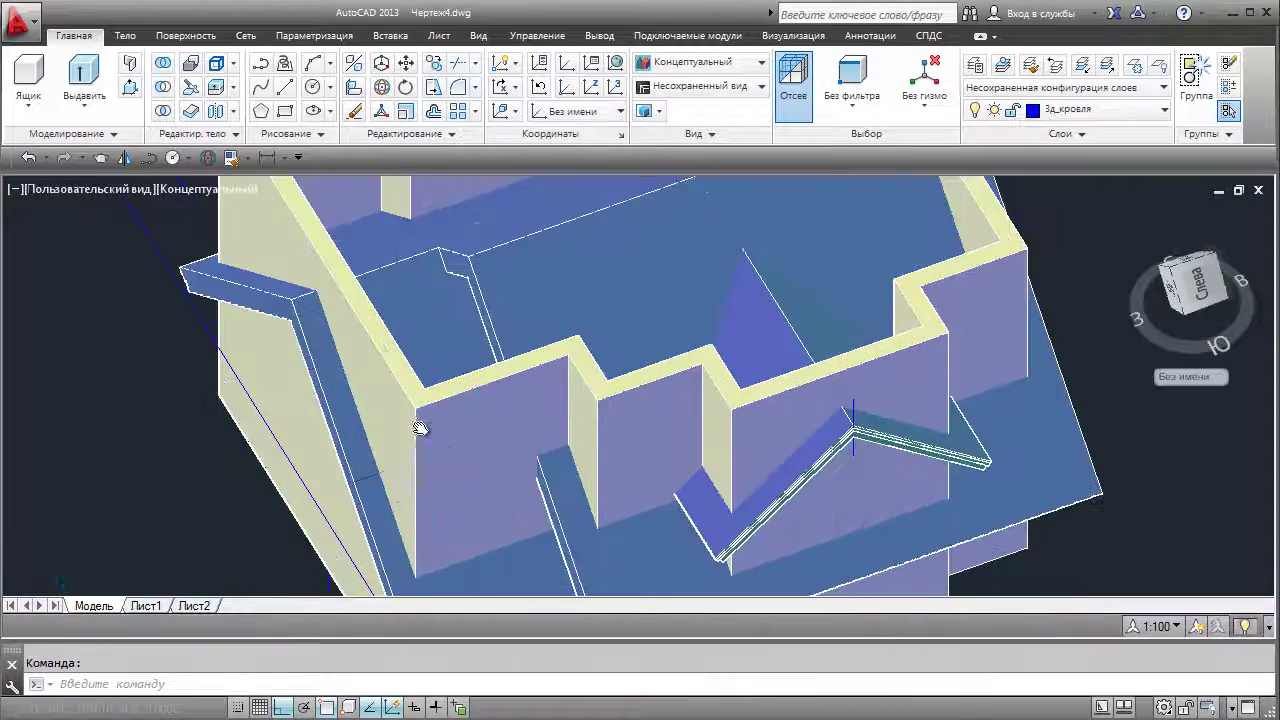
pyautogui.scroll(-1, 422, 470)
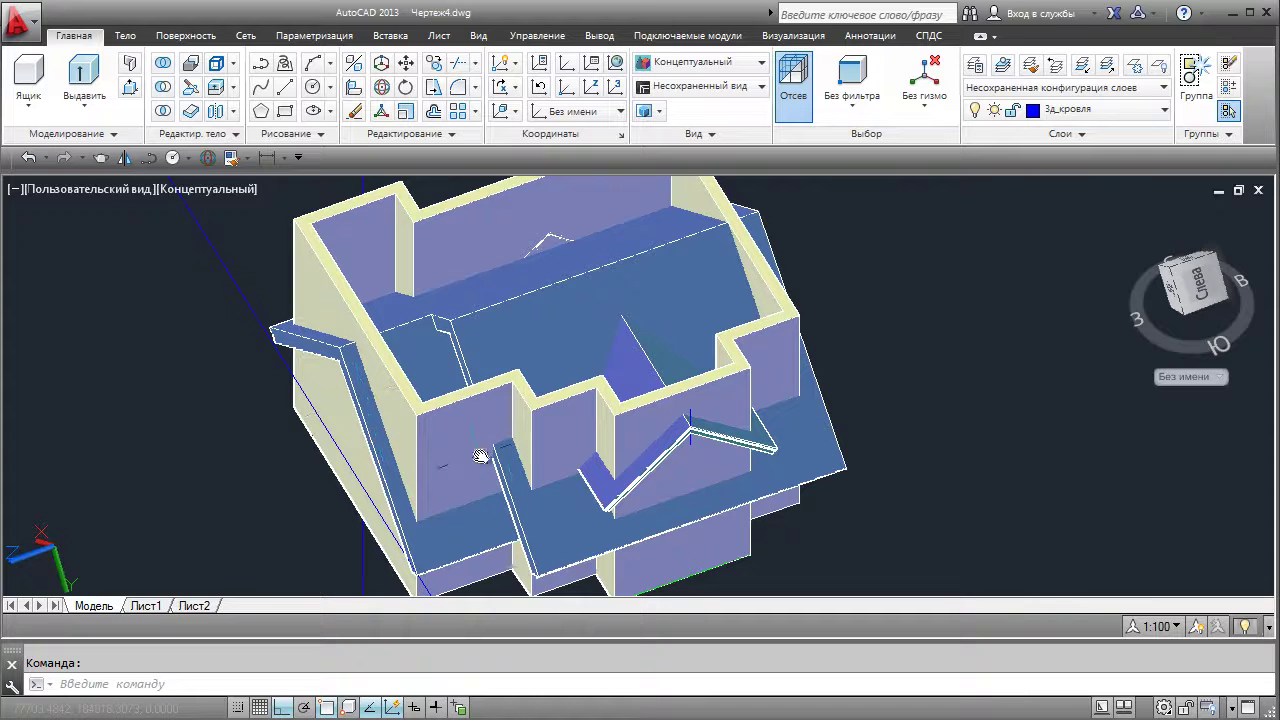